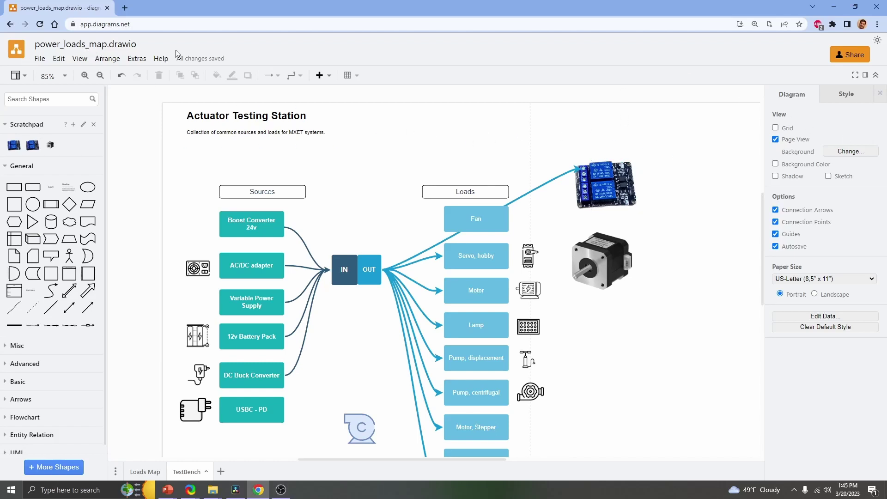
Nudge the relay image slightly up-left, then check the stepper motor image.
mouse_move(610, 179)
left_mouse_down()
mouse_move(616, 168)
mouse_move(609, 172)
left_mouse_up()
left_click(605, 248)
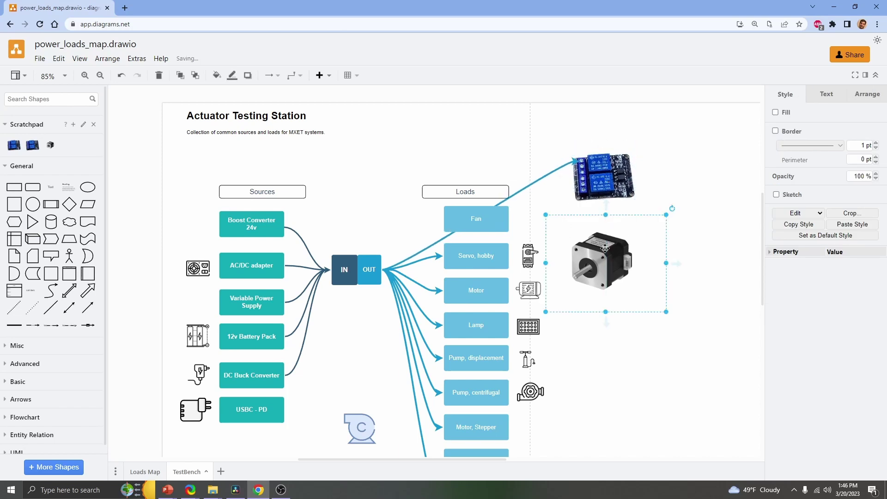
left_click(693, 175)
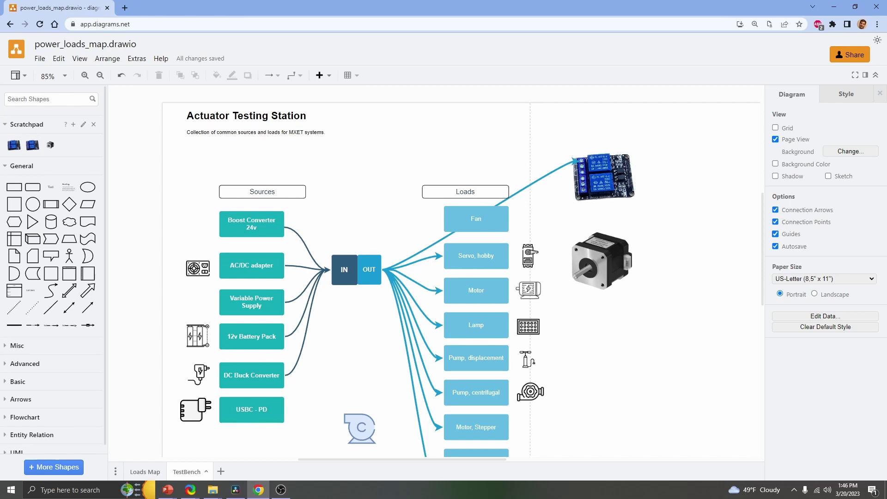
Switch windows and select the relay board image on the diagram.
key("alt+Tab")
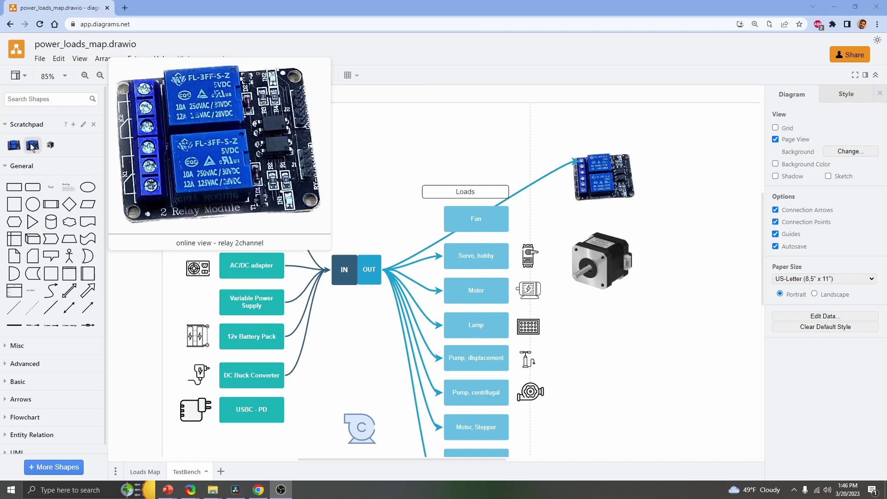
mouse_move(60, 145)
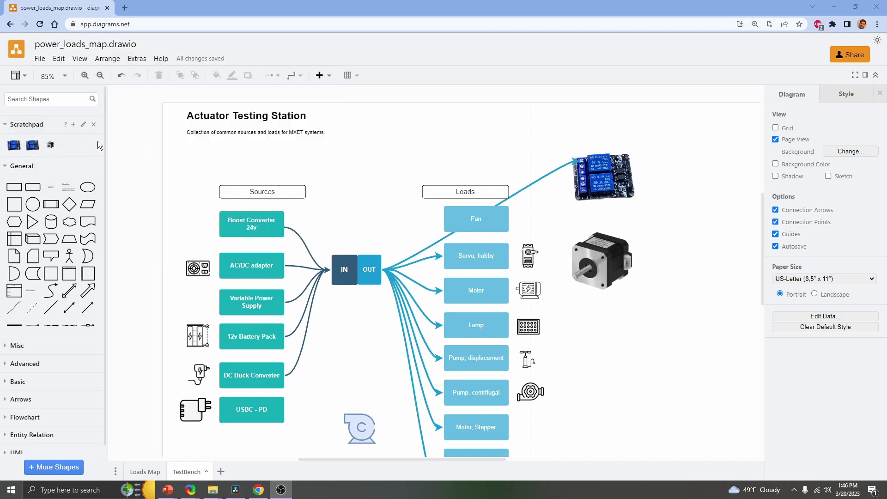
left_click(628, 177)
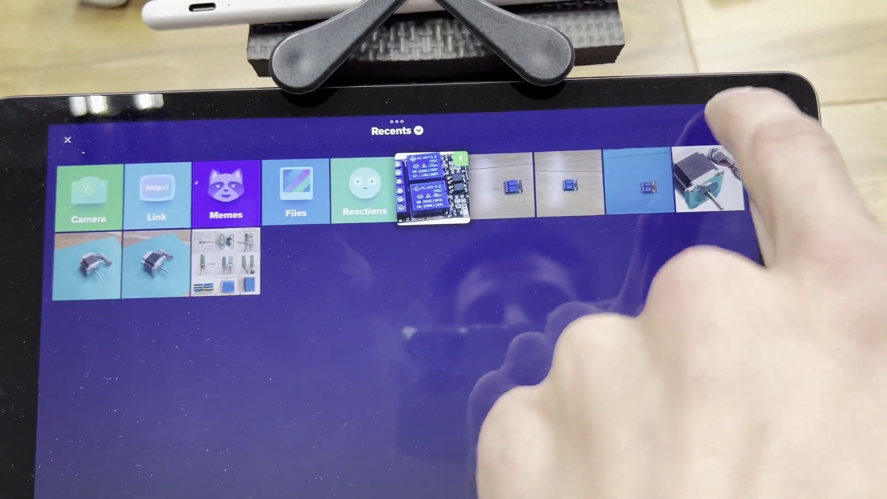
Upload the relay board photo to Imgur titled 'Relay' and copy the new post's link.
left_click(741, 115)
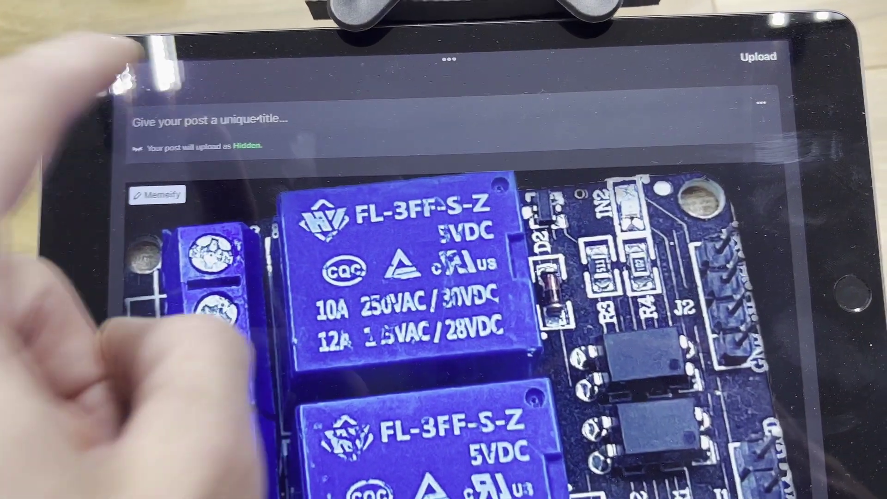
left_click(211, 121)
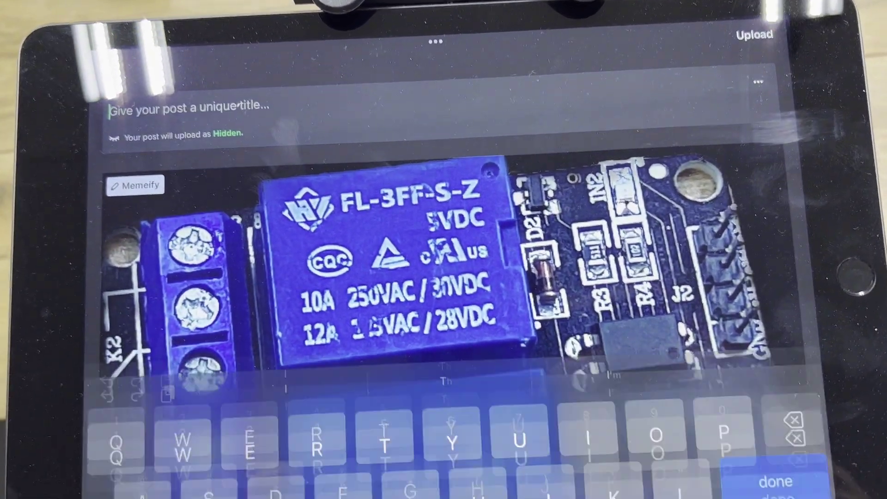
type("Relay")
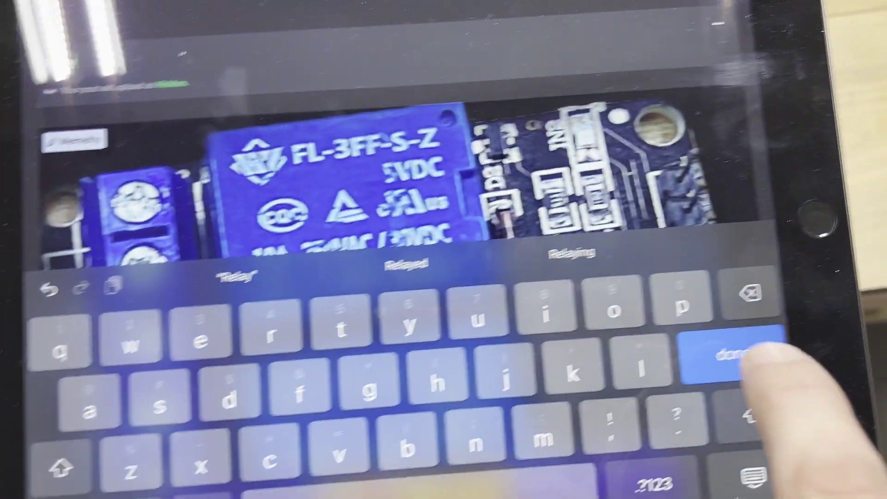
left_click(739, 355)
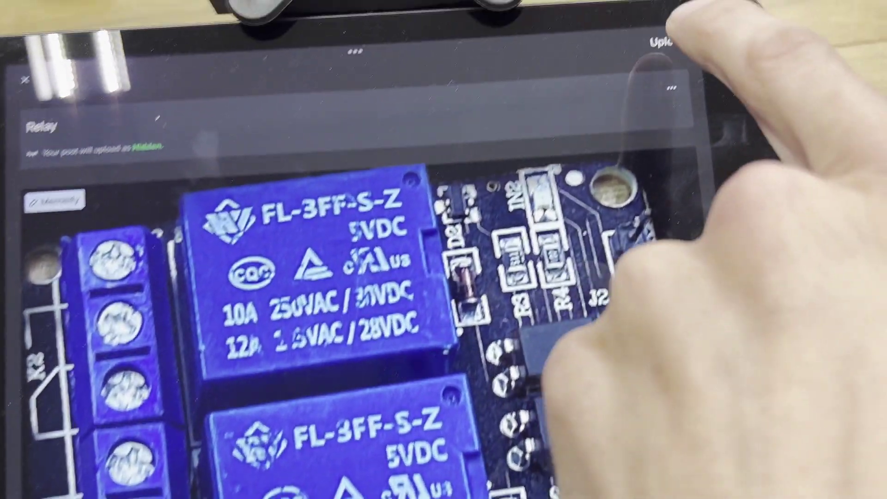
left_click(661, 42)
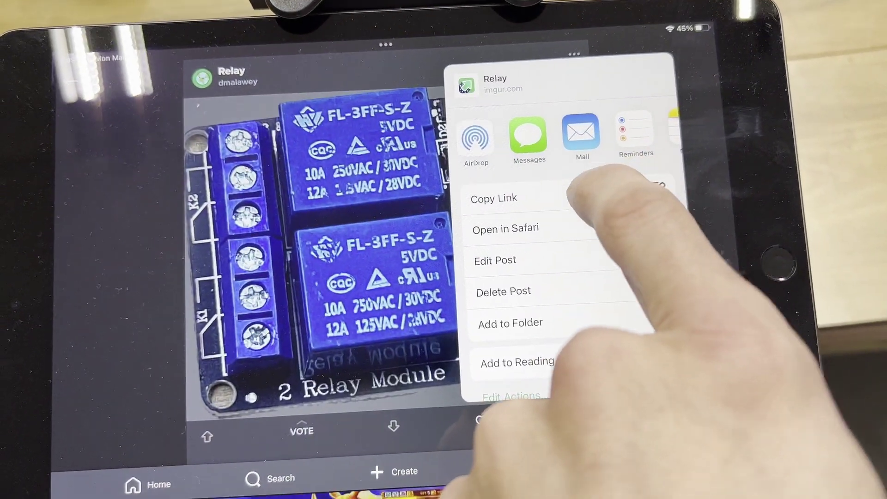
left_click(577, 196)
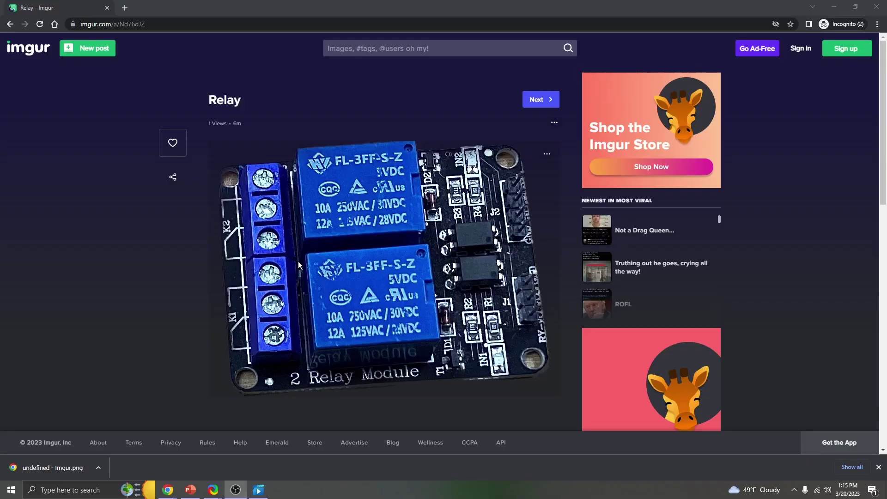
Download the Relay image as 'undefined - Imgur (1).png' and show it in the Downloads folder.
left_click(153, 26)
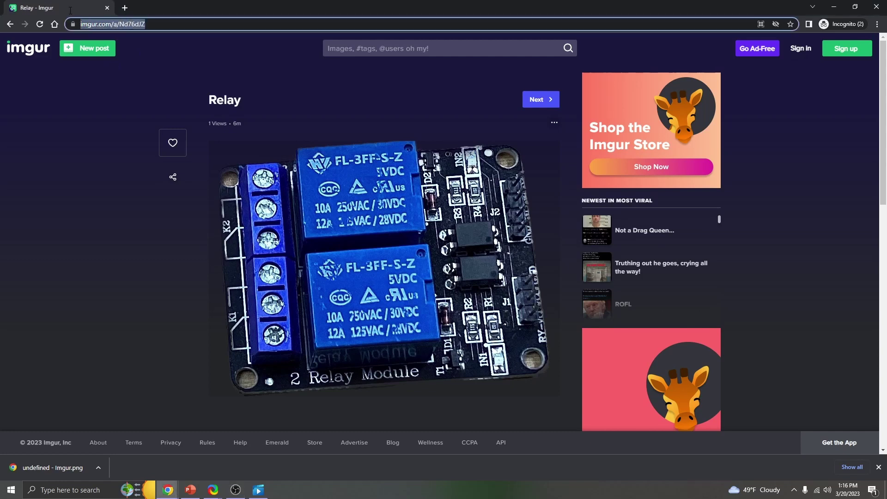
left_click(95, 146)
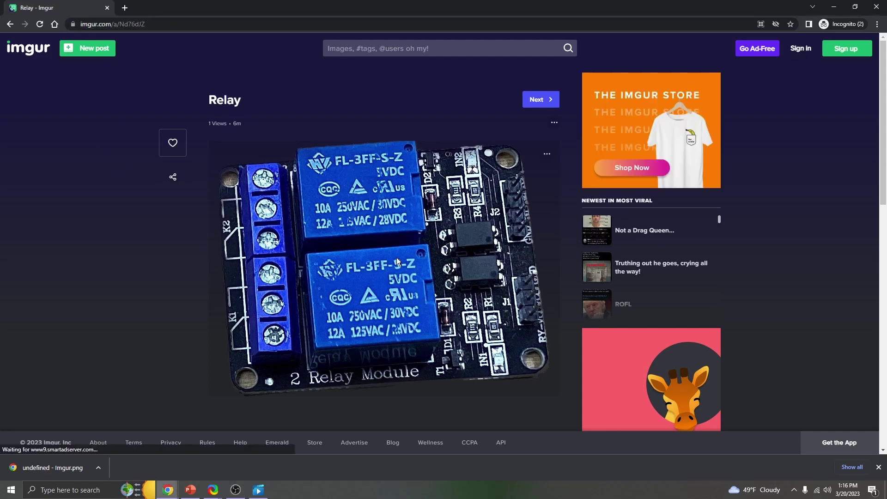
left_click(545, 157)
left_click(531, 201)
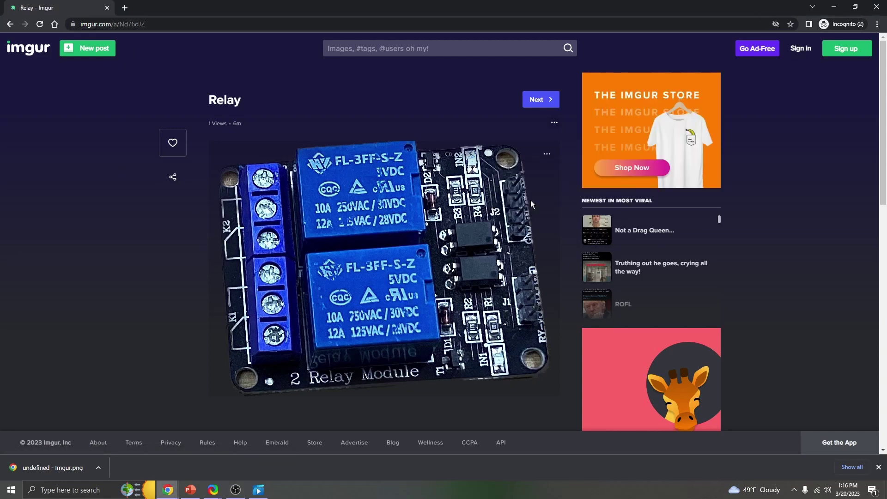
right_click(137, 461)
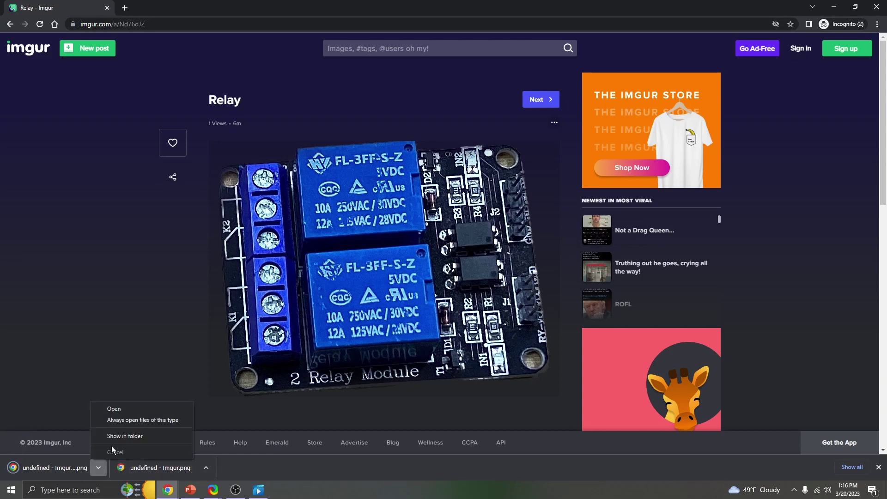
left_click(121, 436)
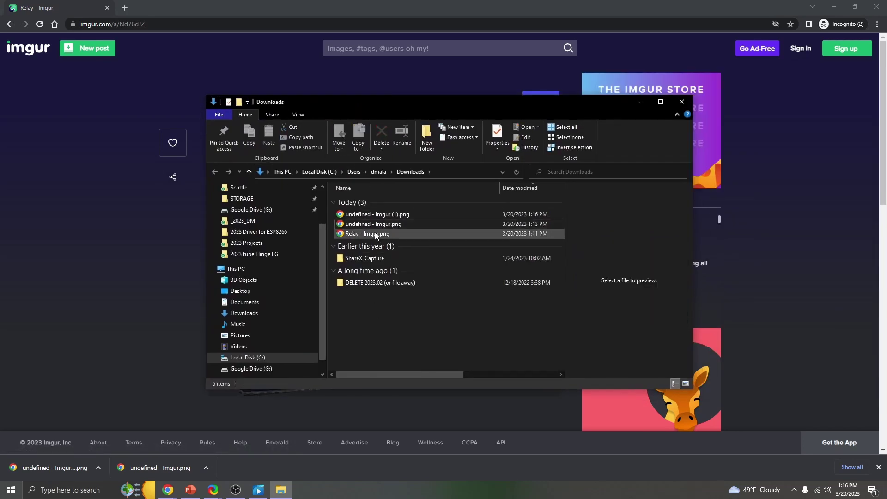
left_click(640, 101)
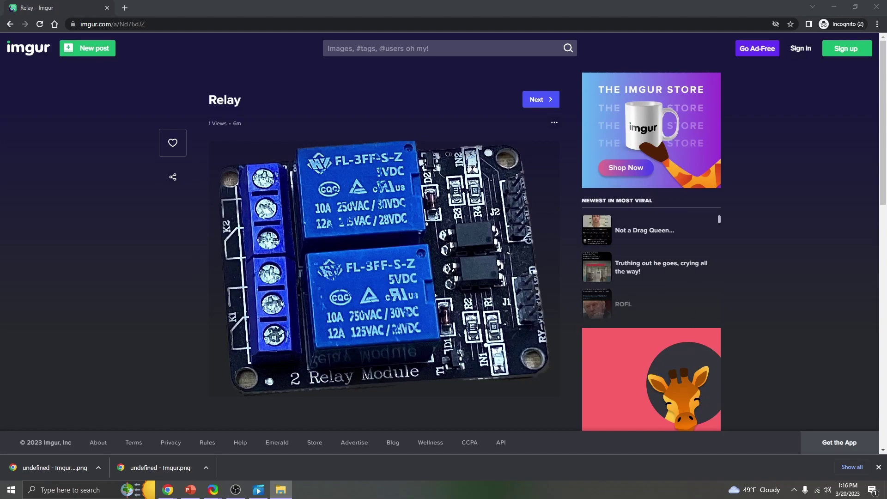
Paste the relay photo onto slide 4, sized 2.74 × 3.53 inches beside the bullets.
left_click(190, 489)
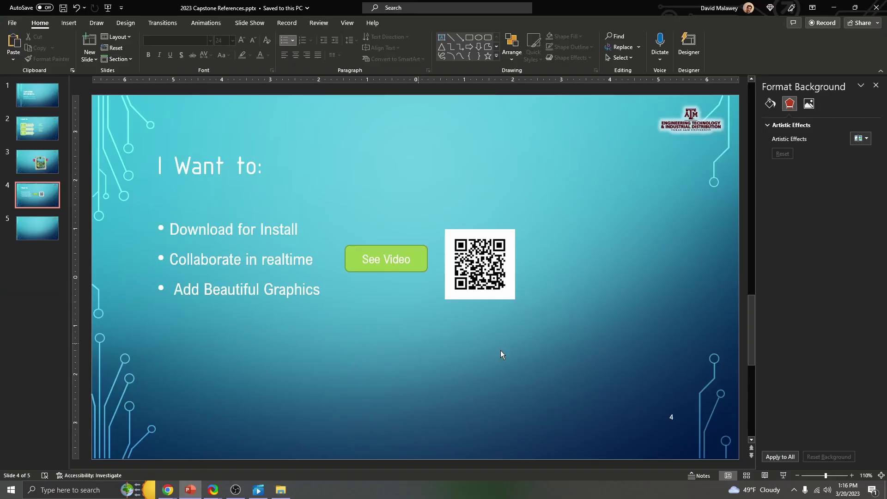
key("ctrl+v")
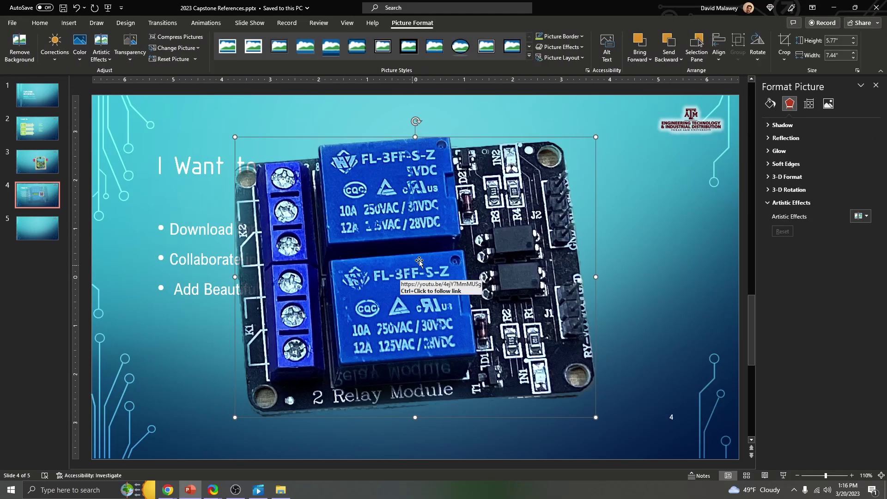
left_click_drag(595, 137, 406, 284)
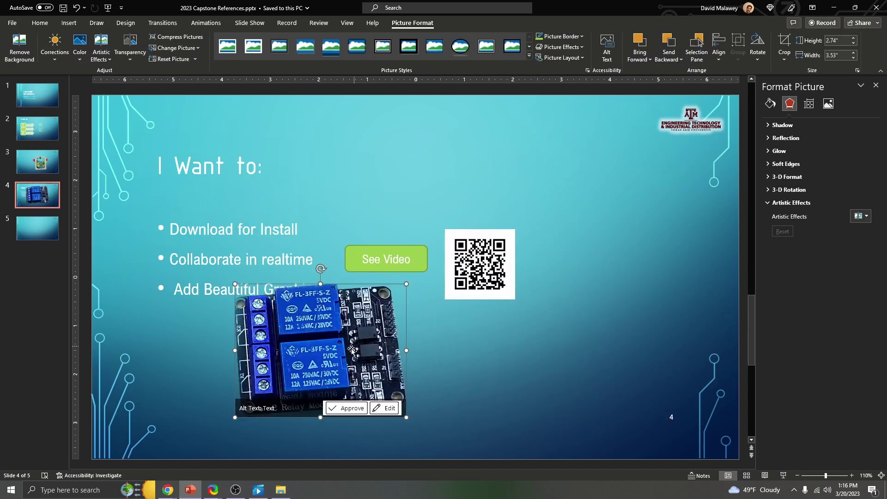
left_click_drag(346, 351, 534, 225)
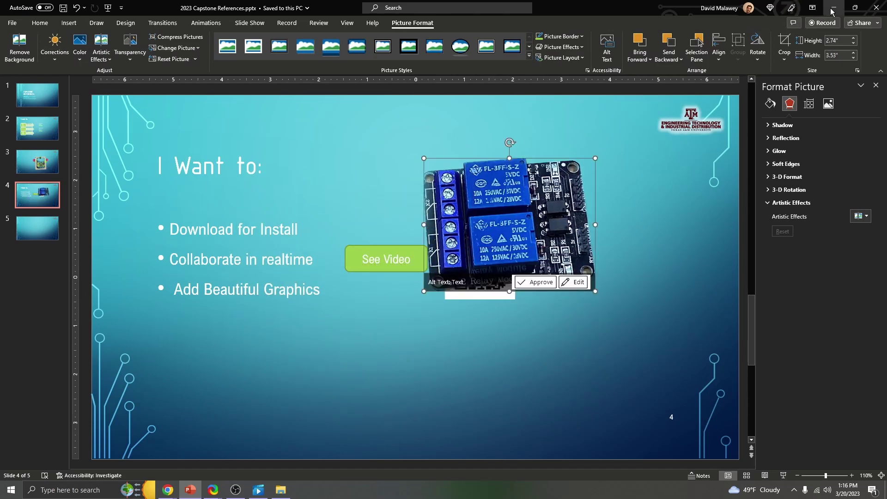
left_click(651, 215)
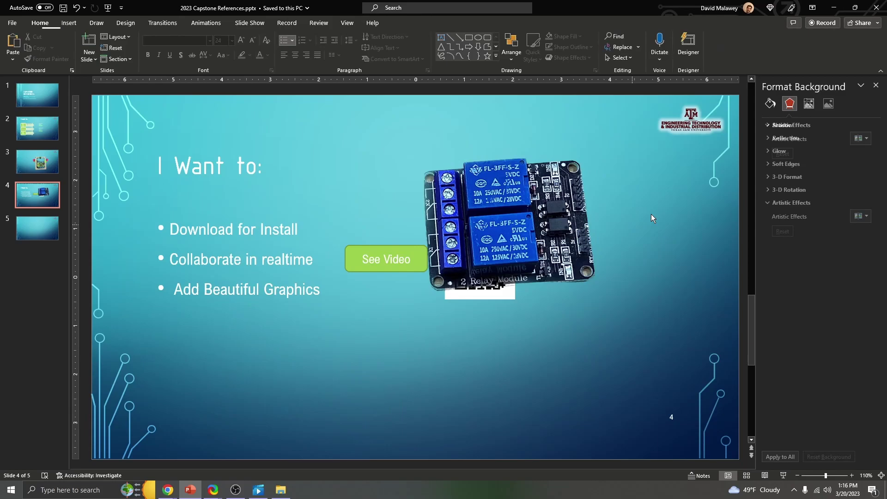
left_click(833, 8)
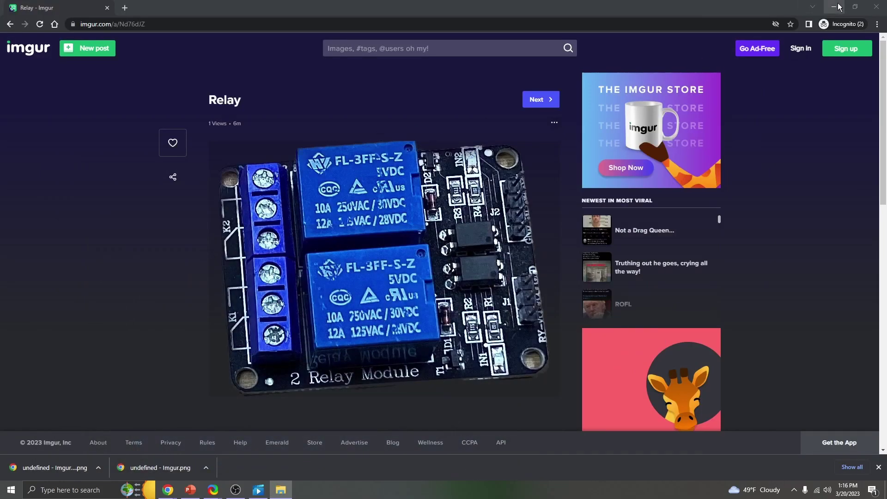
Add the downloaded relay PNG to the Scratchpad, resized and labelled 'Relay - 2 channel', and save.
left_click(837, 4)
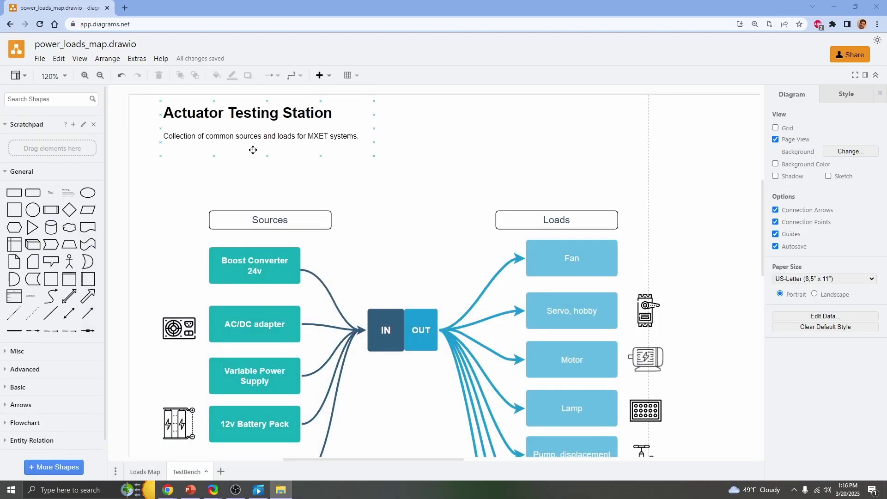
left_click(84, 125)
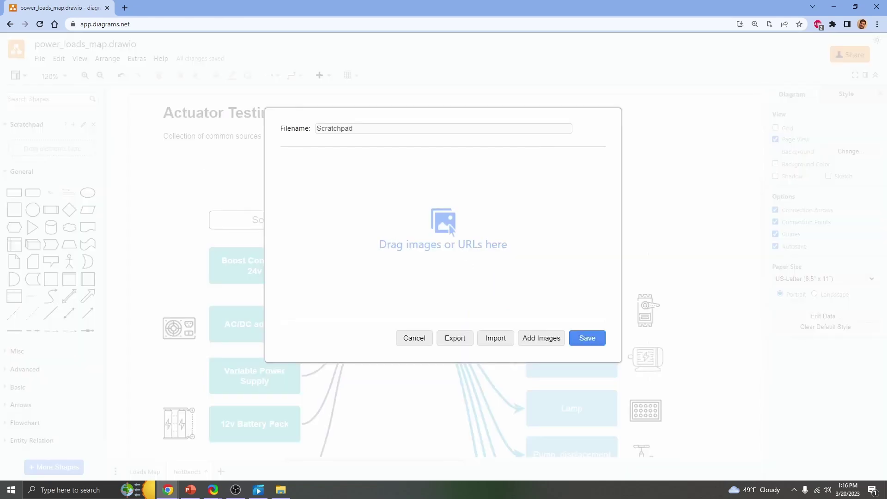
left_click_drag(885, 250, 439, 201)
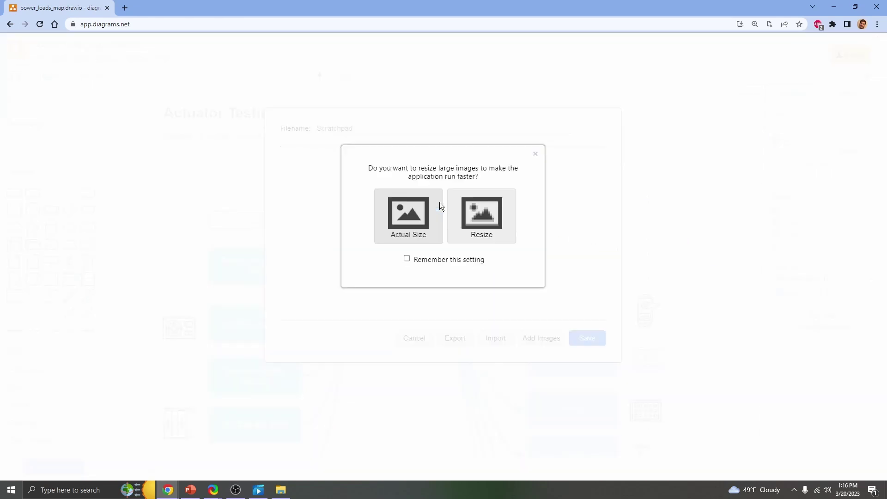
left_click(470, 215)
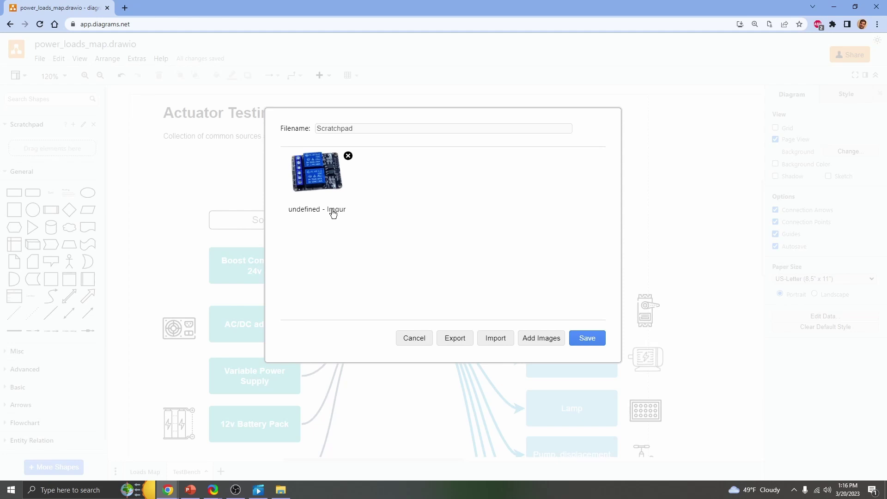
left_click(333, 210)
type("2")
type("elay - 2 cha")
type("nnel")
left_click(587, 339)
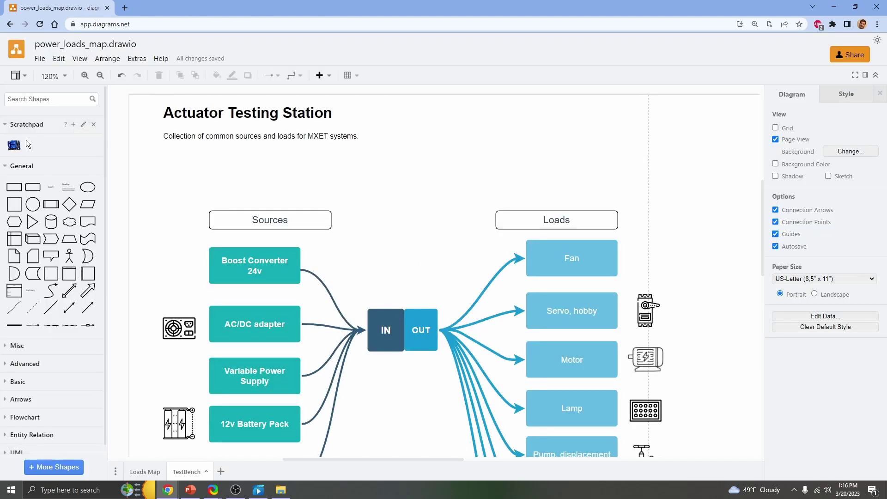
Place the Scratchpad relay image over the IN/OUT block, resize it, and open its context menu.
left_click_drag(14, 145, 323, 169)
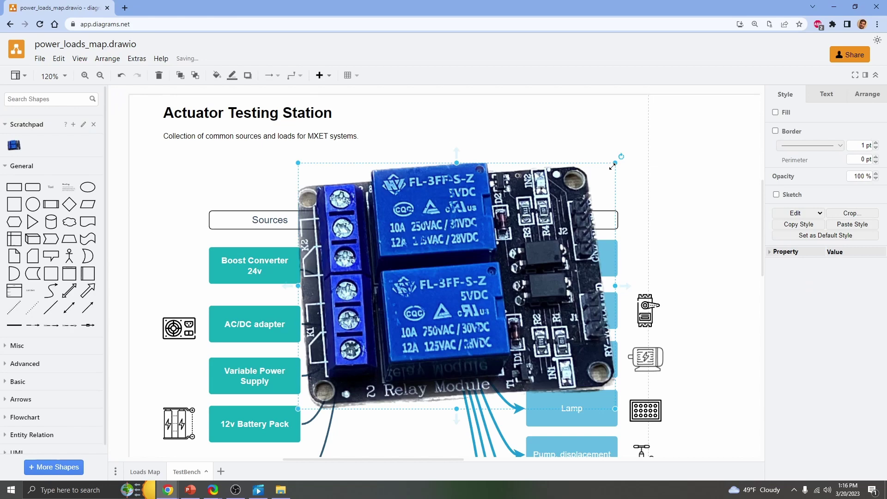
left_click_drag(616, 164, 642, 310)
left_click_drag(528, 227, 478, 234)
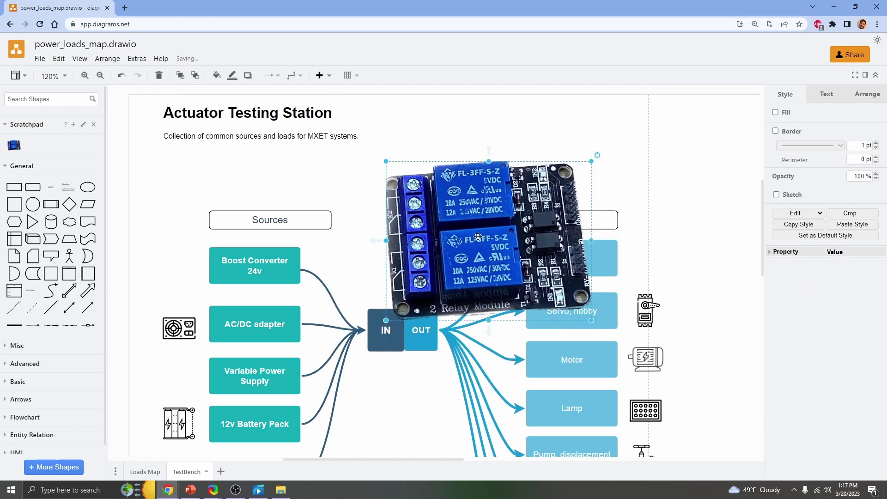
right_click(478, 233)
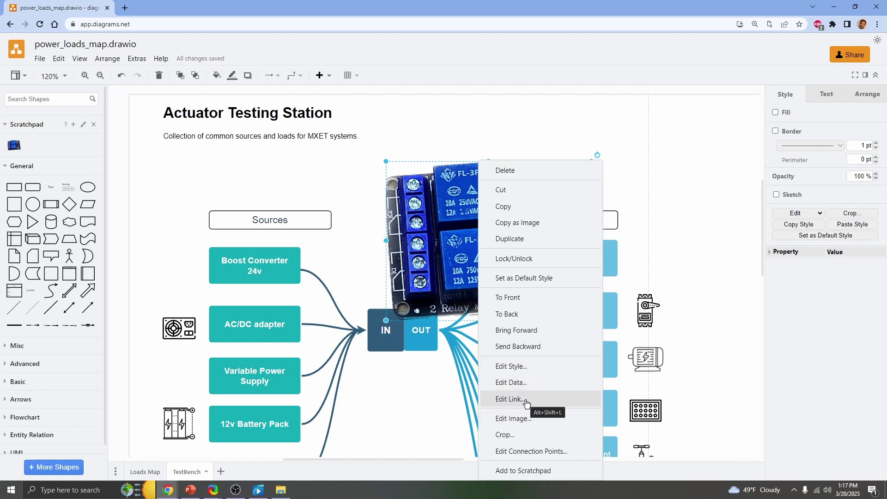
Move a left-edge connection point of the relay image lower (Dy 16 to 26).
left_click(526, 451)
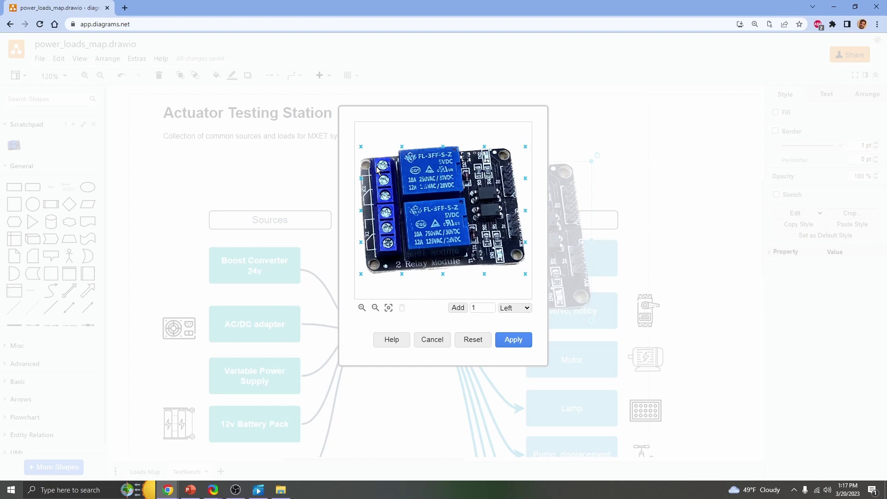
left_click(377, 169)
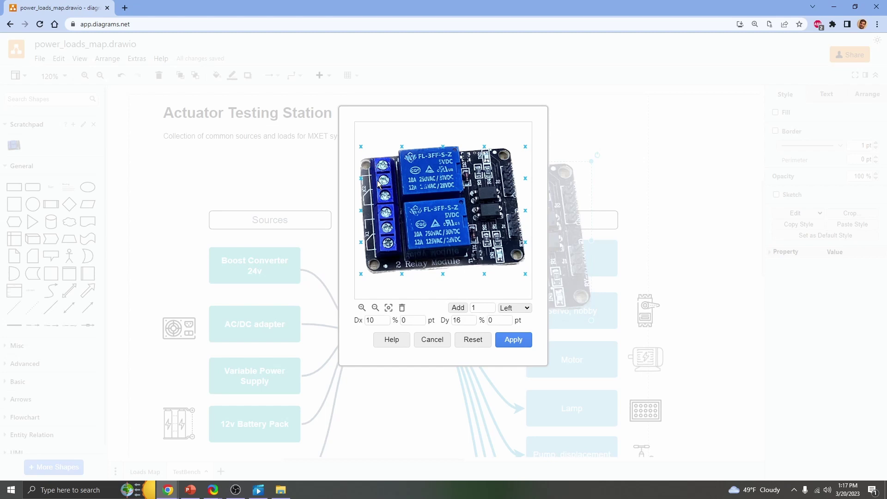
left_click_drag(378, 189, 361, 178)
left_click(409, 249)
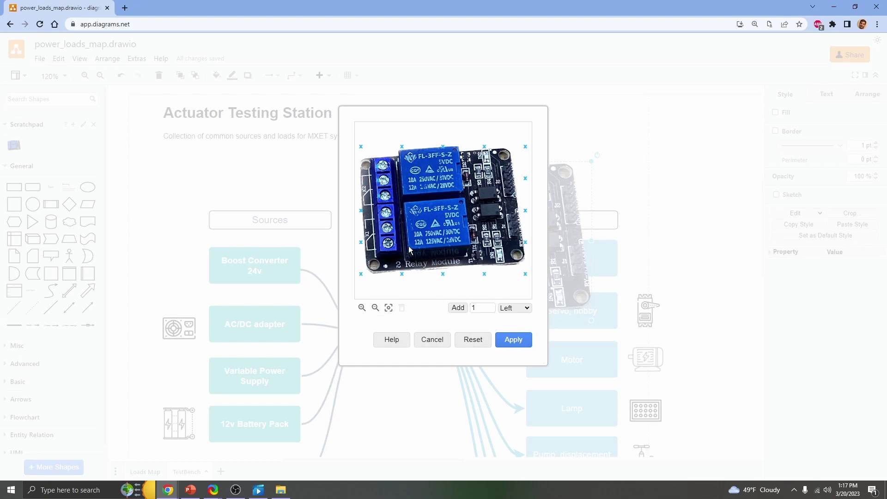
left_click(361, 210)
left_click(379, 216)
Apply the connection-point edits and move the relay image up and right over Loads.
left_click(505, 340)
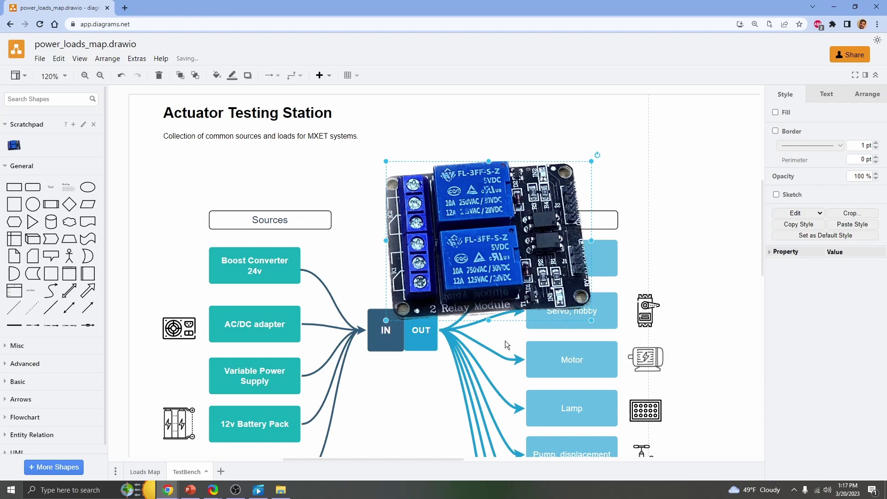
left_click(346, 238)
left_click_drag(468, 211, 589, 218)
left_click(402, 182)
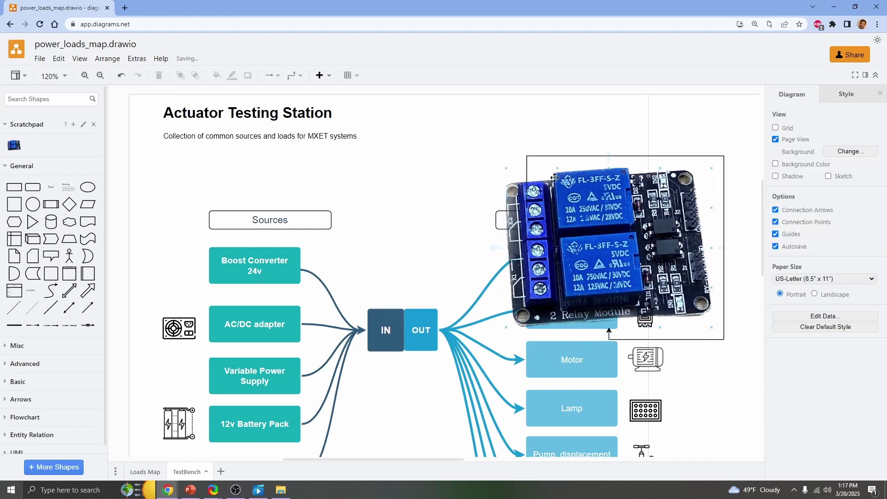
left_click(571, 157)
key("Escape")
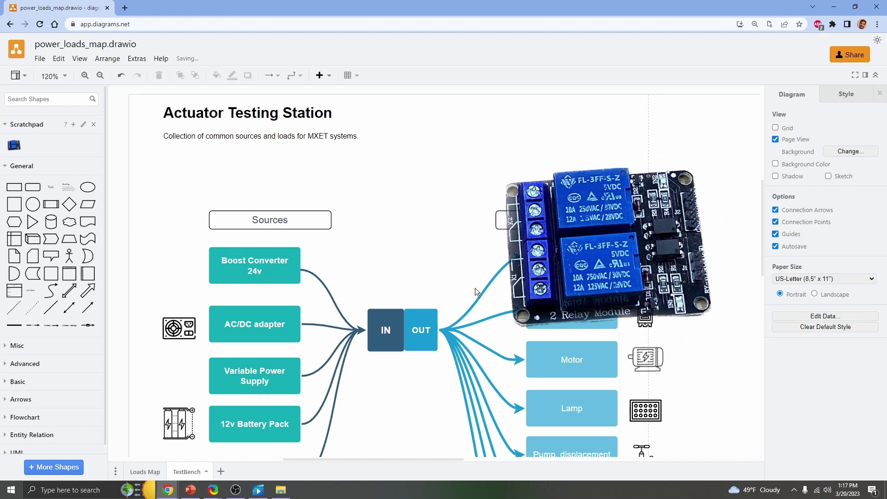
left_click(498, 288)
left_click_drag(572, 222, 628, 206)
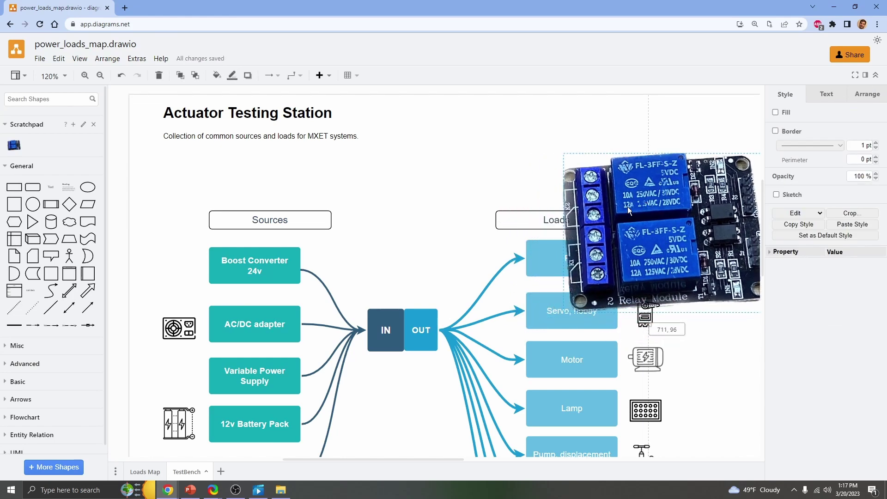
Attach the top OUT connector's end to the relay's upper-left terminal.
left_click(521, 267)
left_click(572, 191, "shift")
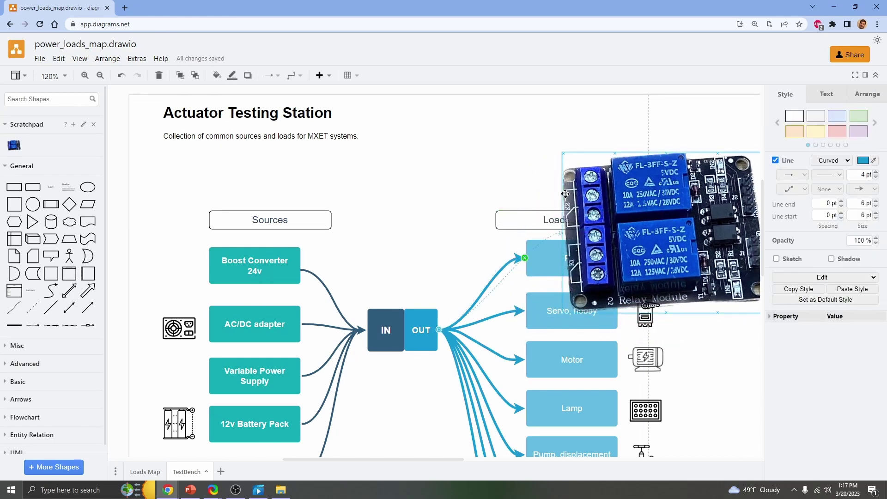
left_click_drag(525, 257, 572, 185)
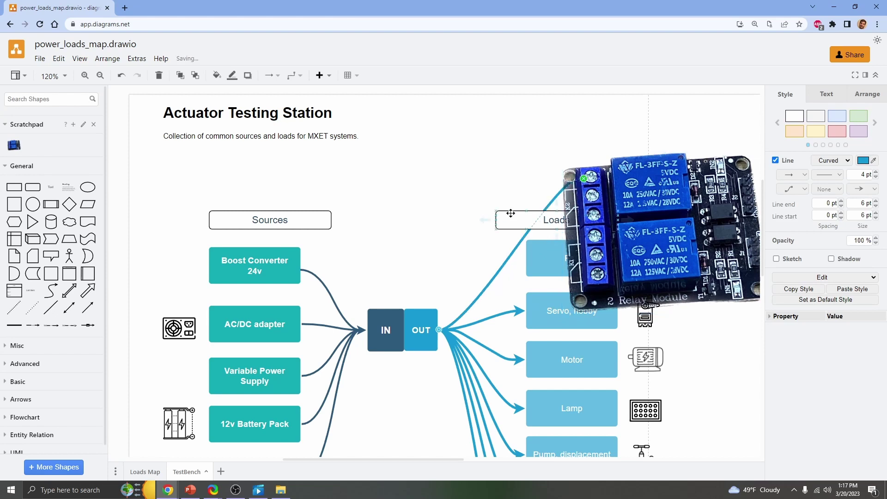
left_click(486, 187)
left_click(582, 210)
Send the relay image to back behind Loads and Fan and move it up over Loads.
right_click(656, 203)
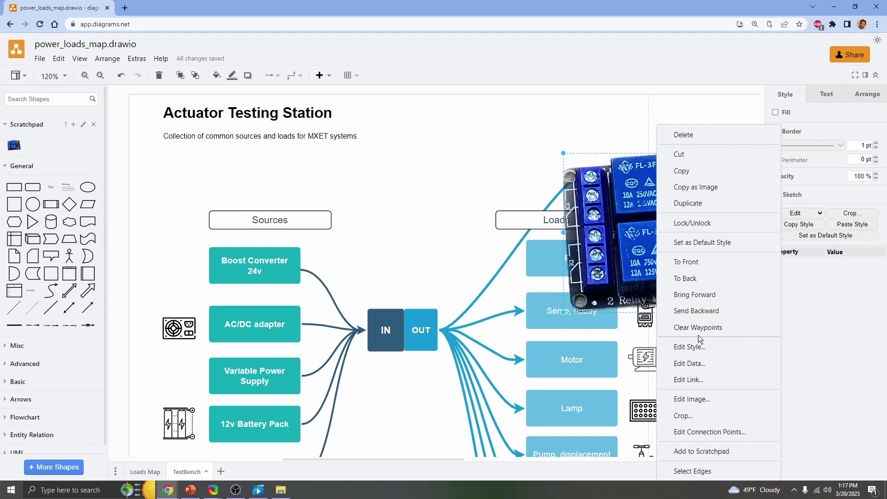
left_click(697, 277)
left_click(528, 176)
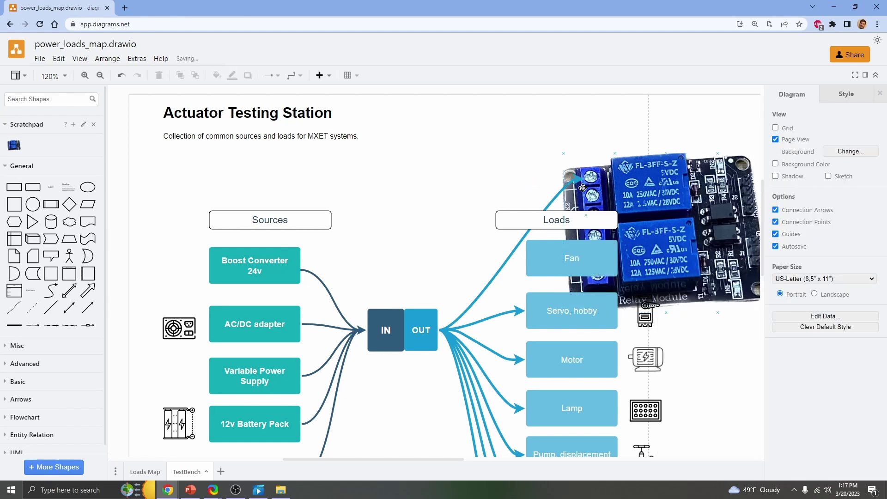
left_click_drag(683, 244, 360, 214)
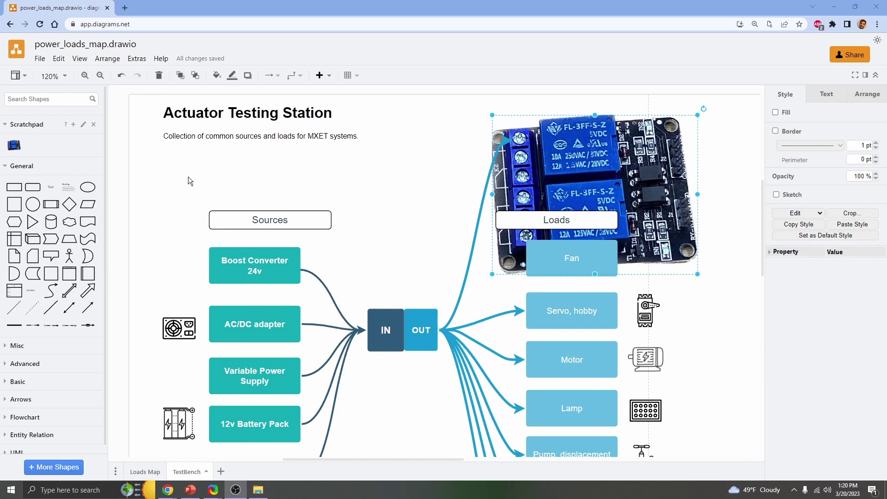
left_click(184, 177)
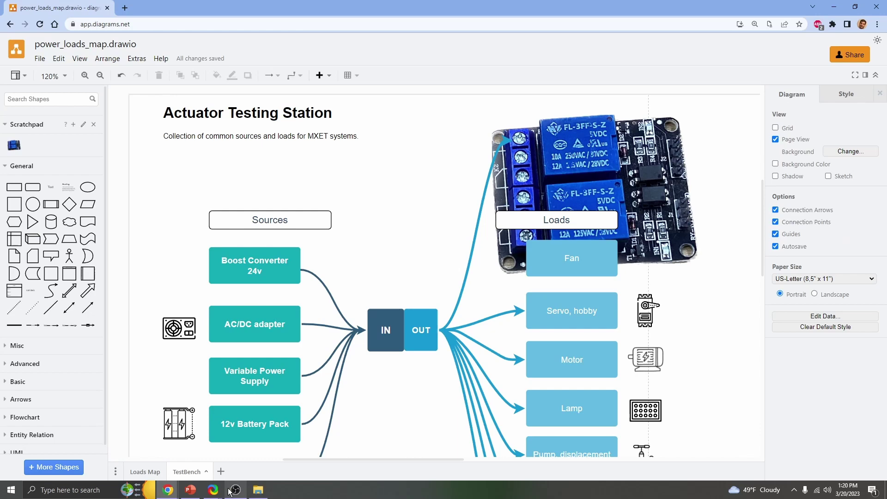
Copy the relay picture's share link from the Imgur page.
mouse_move(180, 489)
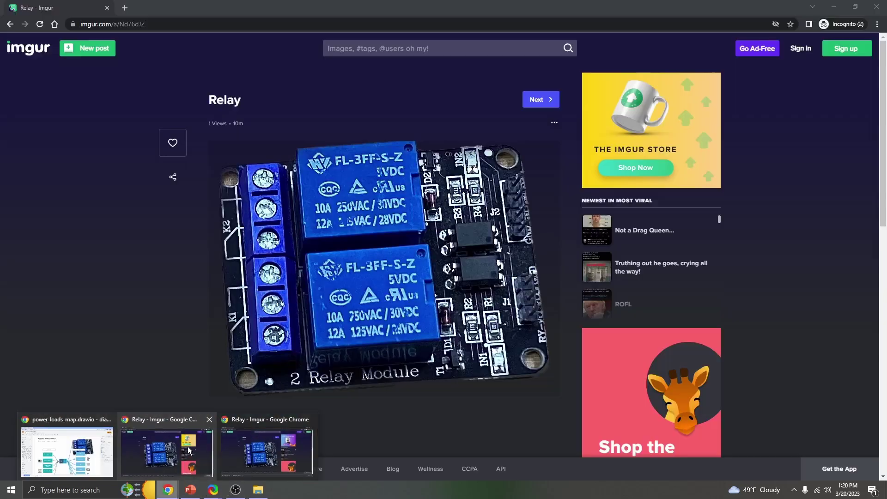
left_click(189, 451)
left_click(547, 154)
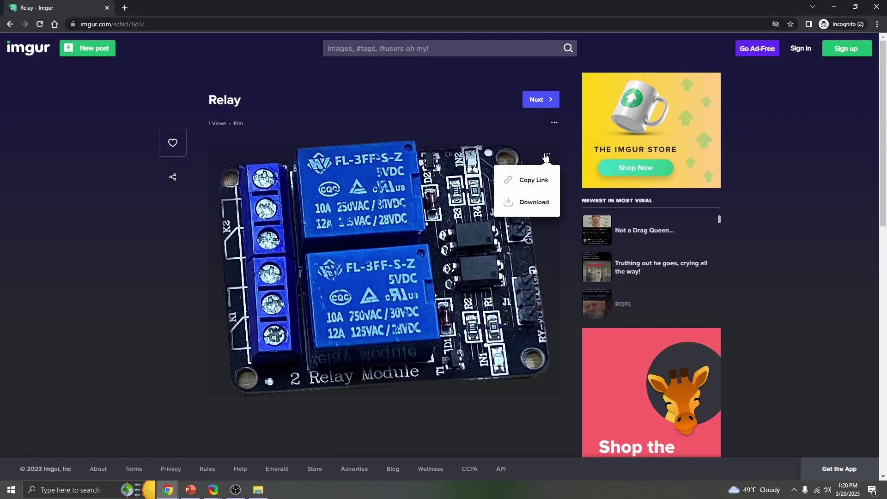
left_click(535, 178)
left_click(833, 7)
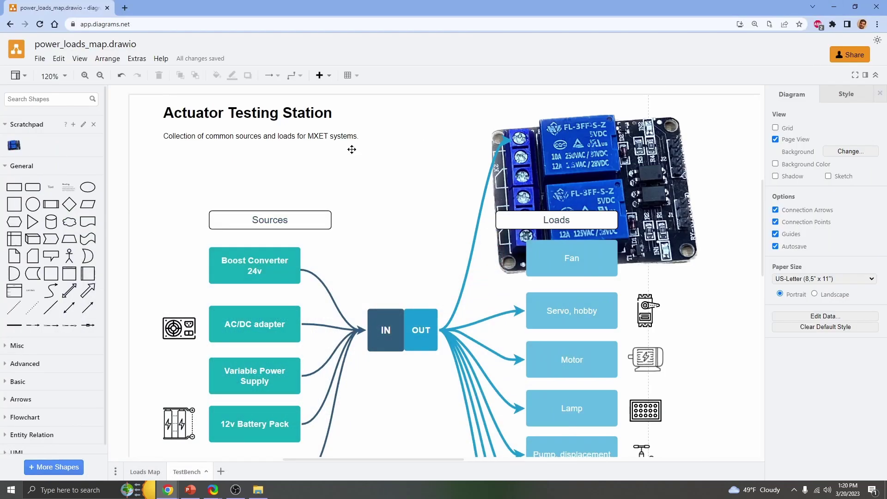
left_click(83, 126)
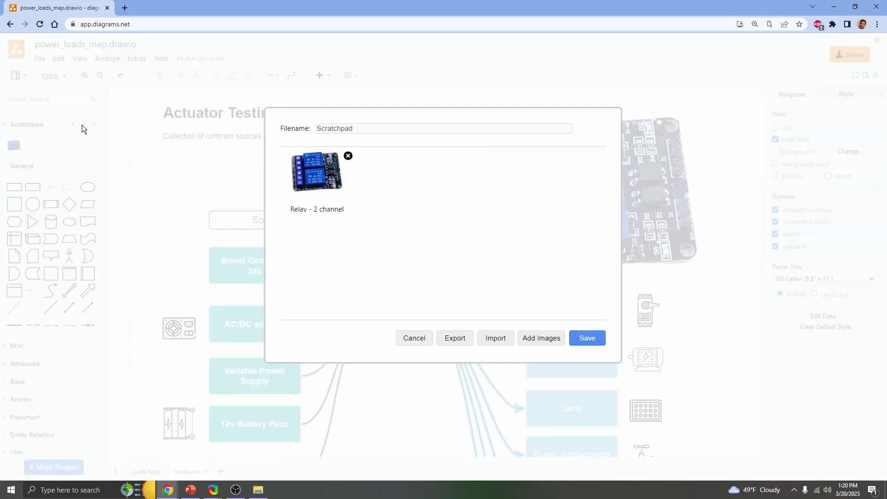
left_click(493, 339)
left_click(410, 236)
left_click(538, 336)
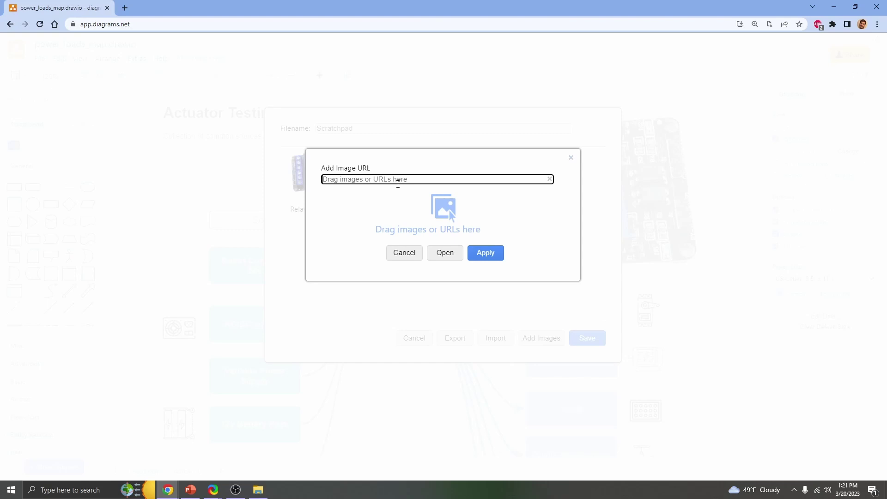
key("ctrl+v")
left_click(488, 254)
left_click(444, 228)
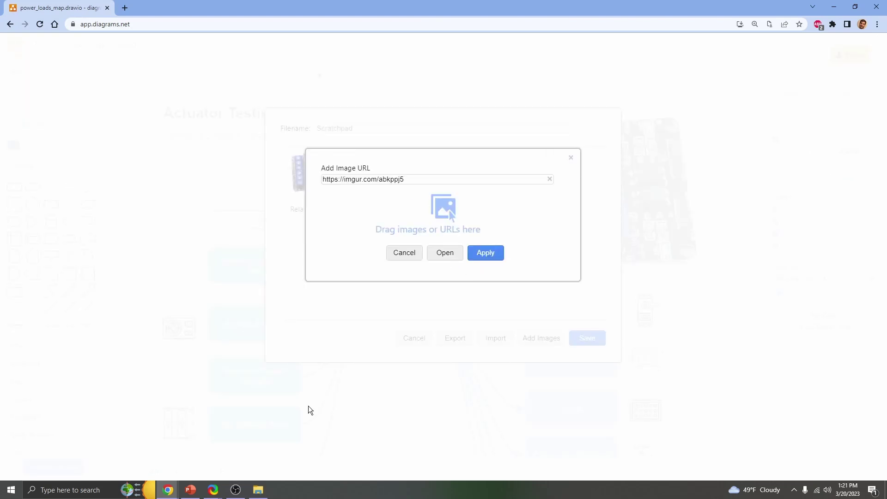
Copy the relay picture's direct image address from the Imgur page.
mouse_move(170, 491)
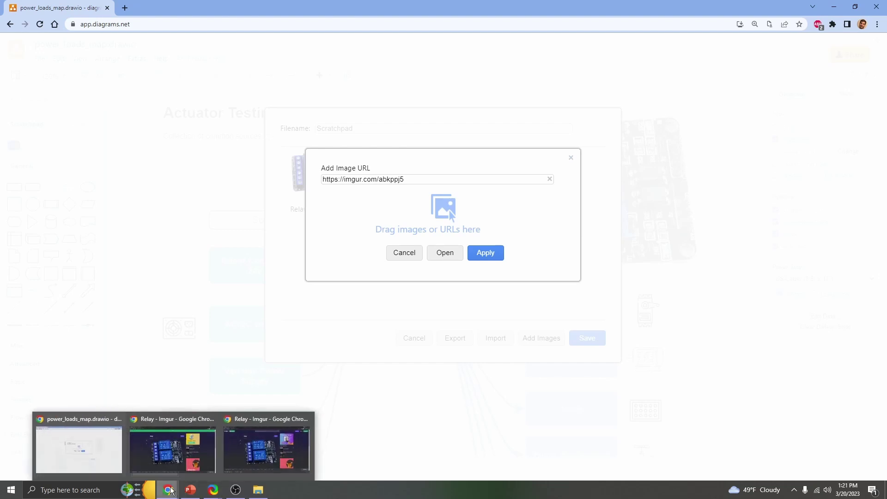
left_click(177, 430)
right_click(381, 223)
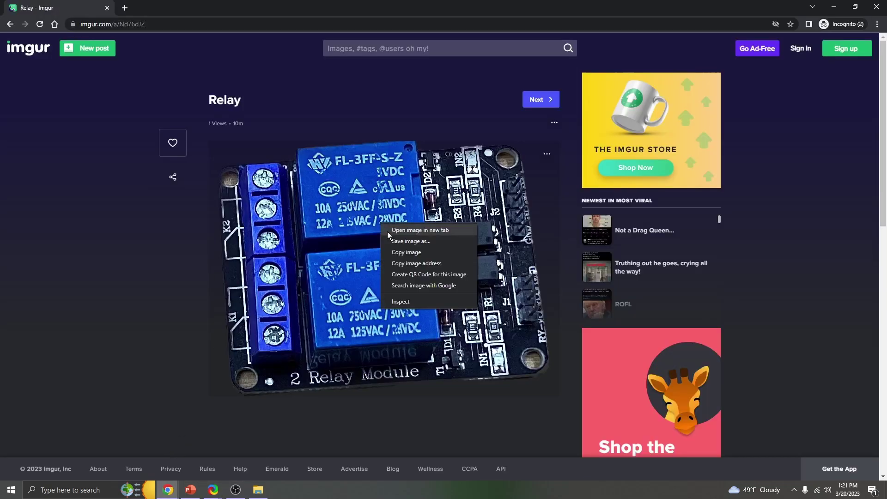
left_click(409, 263)
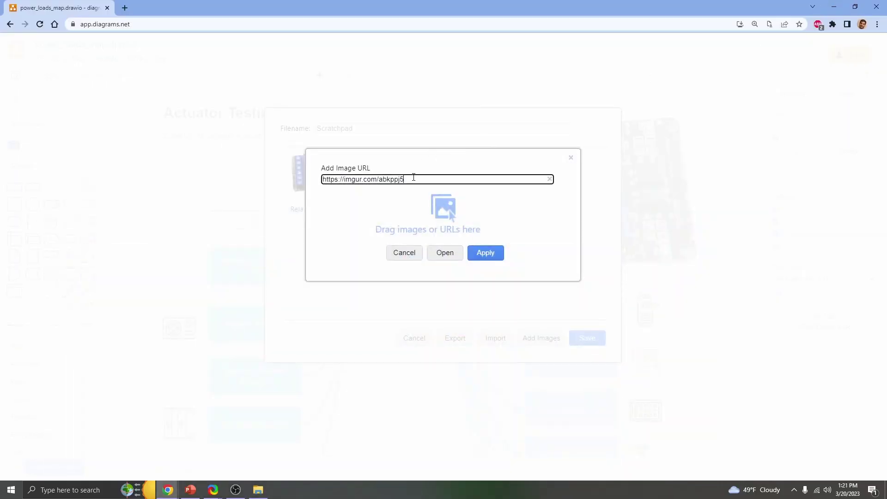
Add the relay image from its direct Imgur PNG address, labelled 'online view - relay 2channel'.
left_click_drag(412, 178, 277, 173)
key("ctrl+v")
left_click(494, 256)
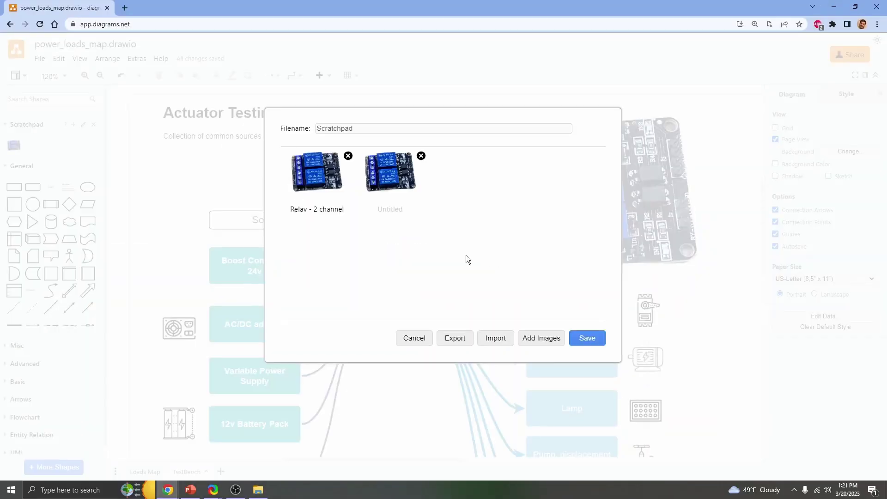
left_click(391, 209)
type("online v")
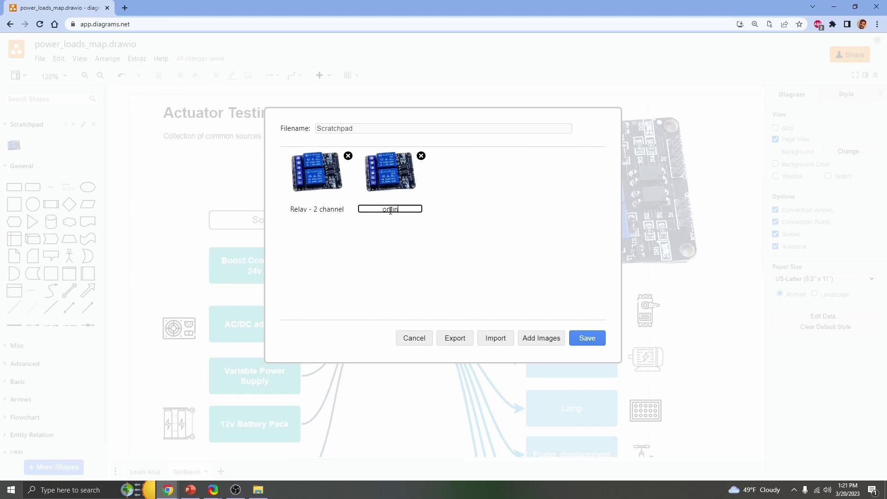
type("iew - relay 2channel")
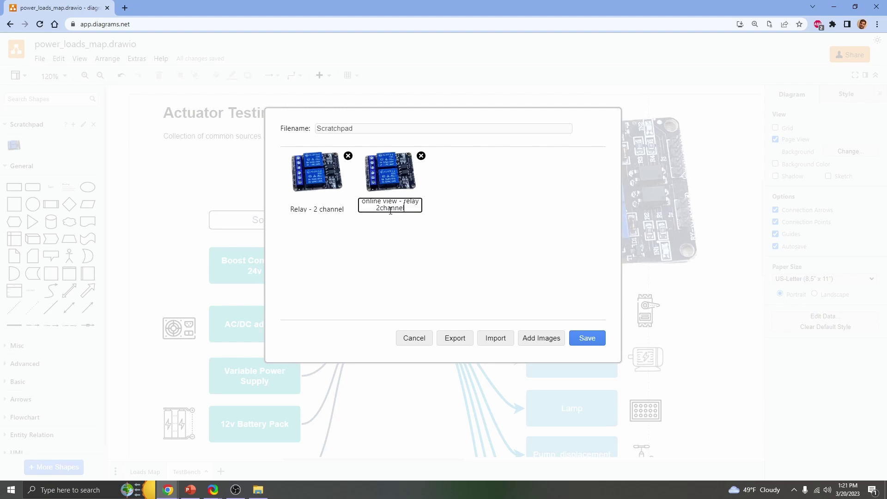
Save the Scratchpad, then place a trial copy of the new relay, resize it, and delete it.
left_click(587, 339)
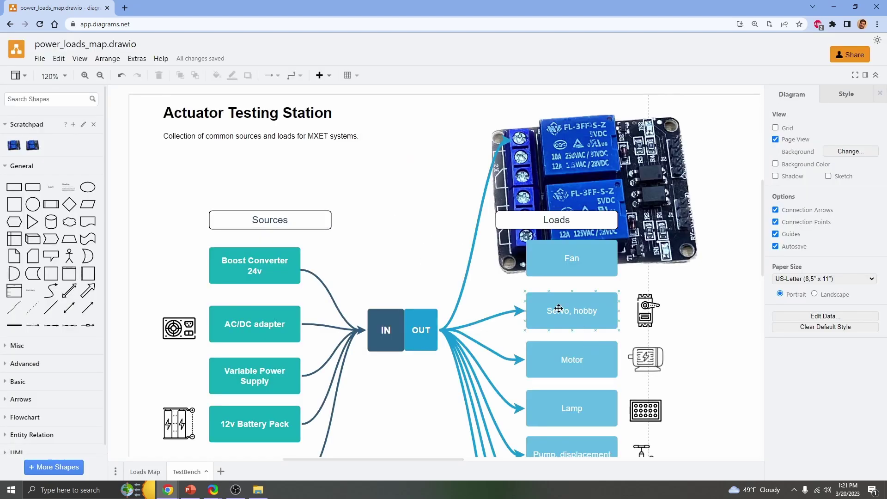
left_click_drag(35, 146, 461, 243)
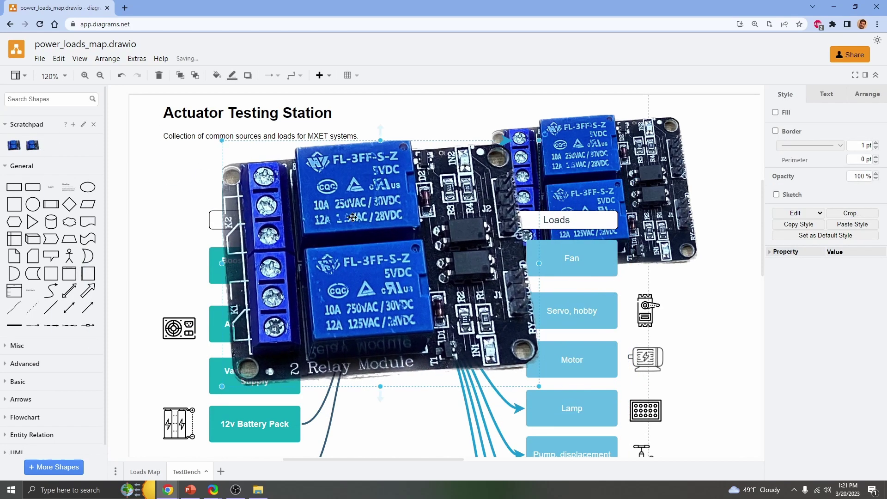
left_click_drag(220, 141, 350, 206)
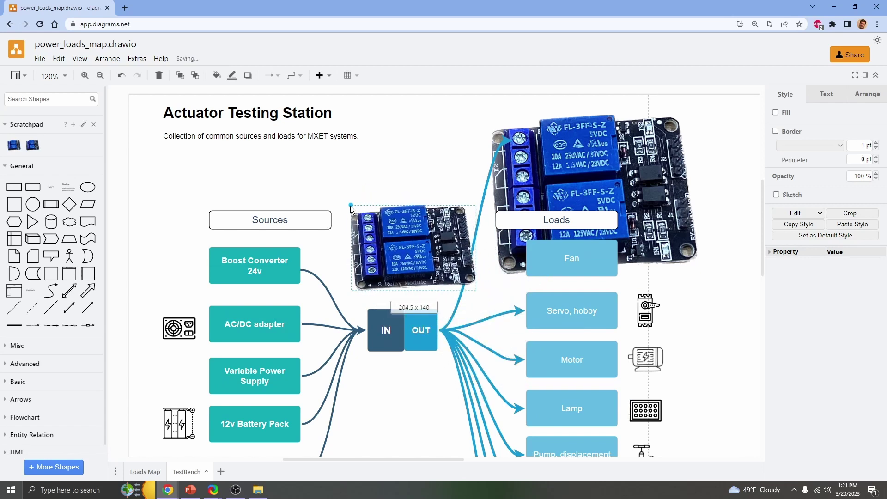
left_click_drag(418, 199, 400, 171)
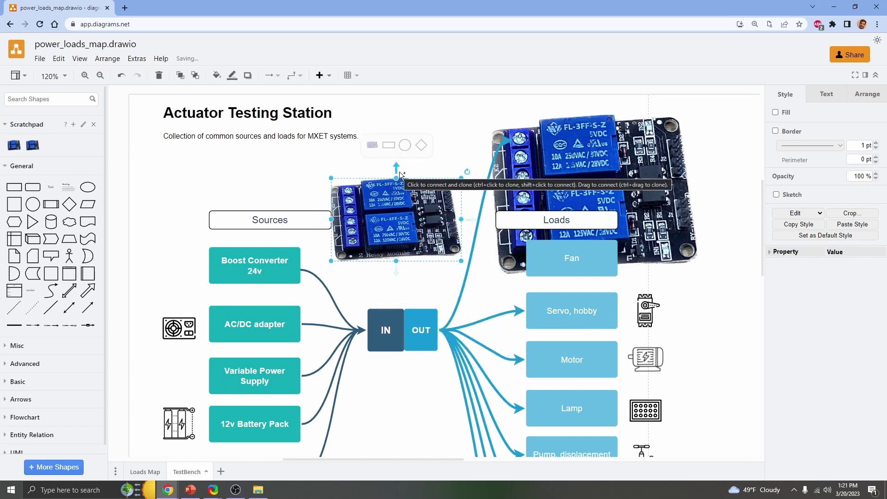
key("Delete")
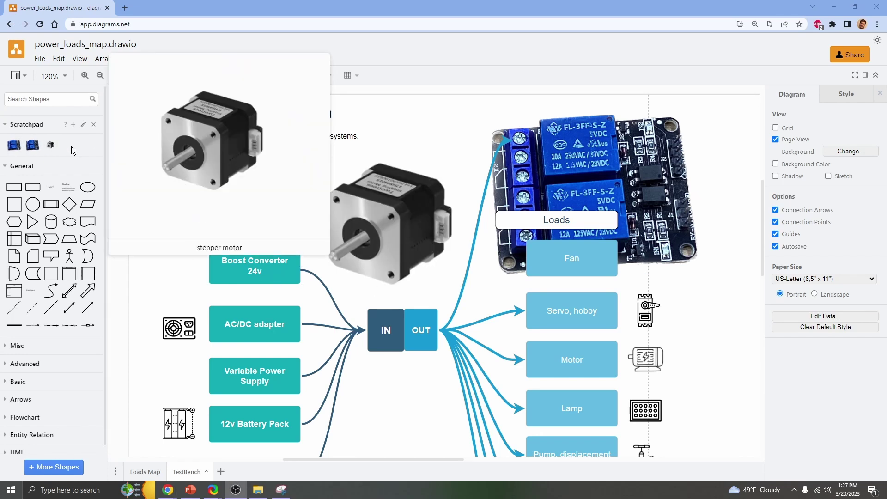
Export the Scratchpad from its editor, prefixing the file name with 'My', and download MyScratchpad.xml.
left_click(83, 124)
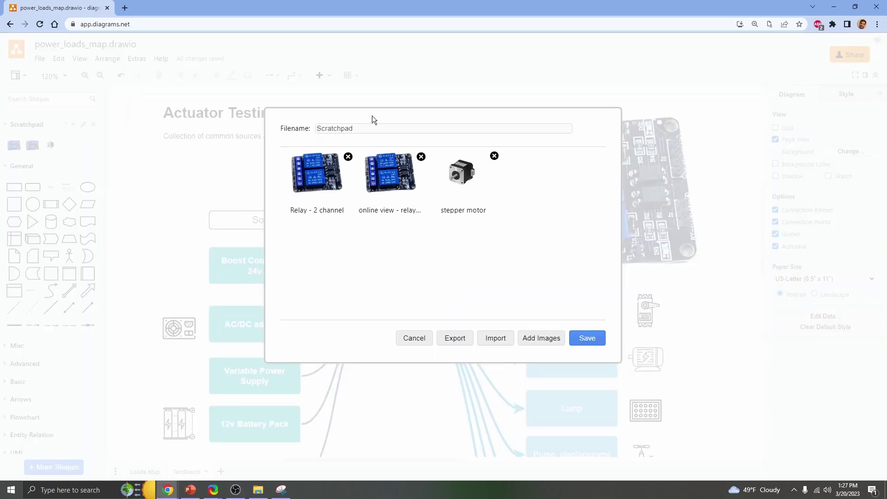
left_click(453, 339)
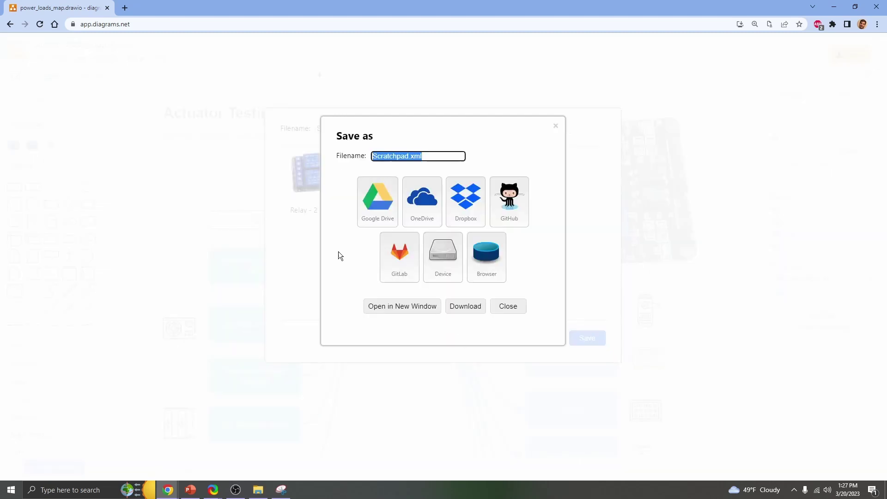
key("Home")
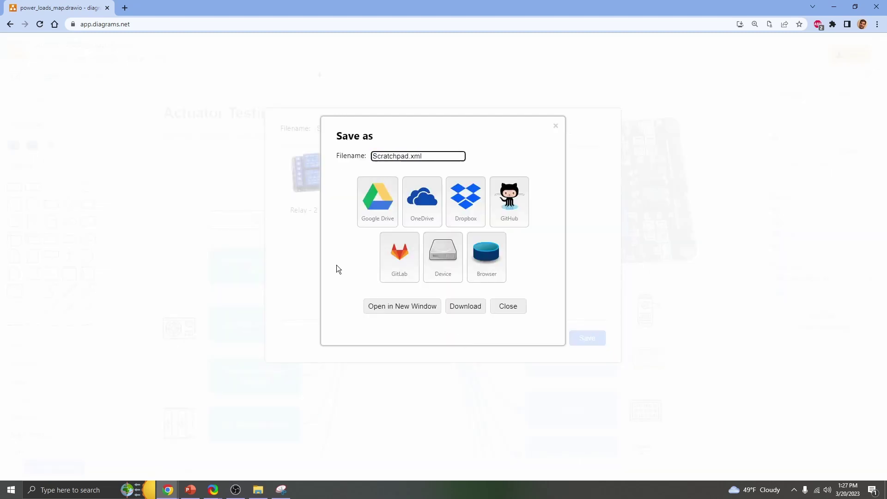
type("My")
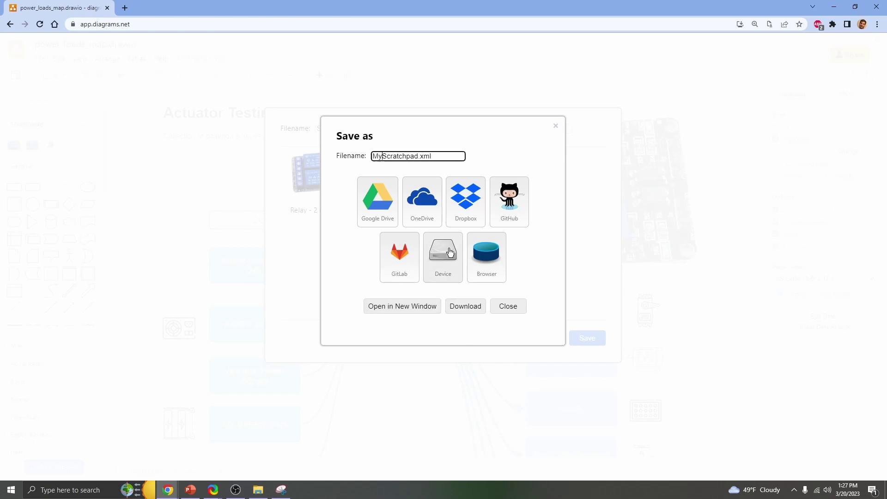
left_click(467, 307)
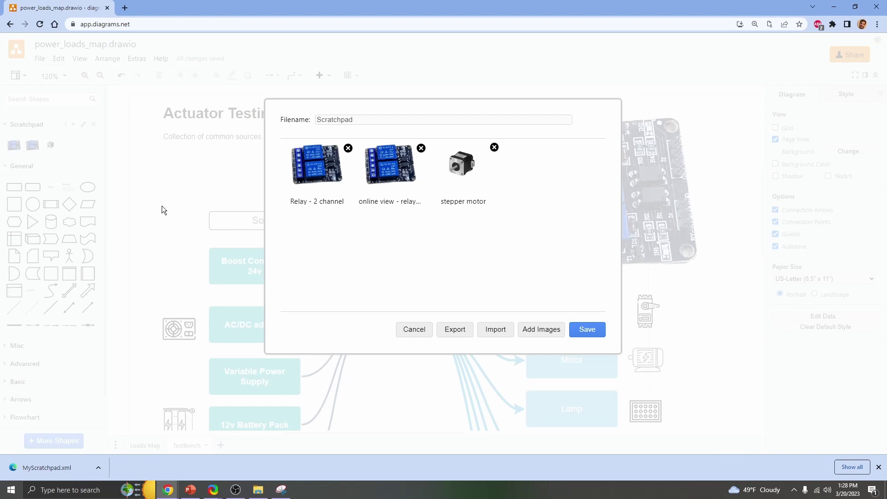
Close the Scratchpad editor, search shapes for relay, and place a relay module and relay contact above Sources.
left_click(418, 331)
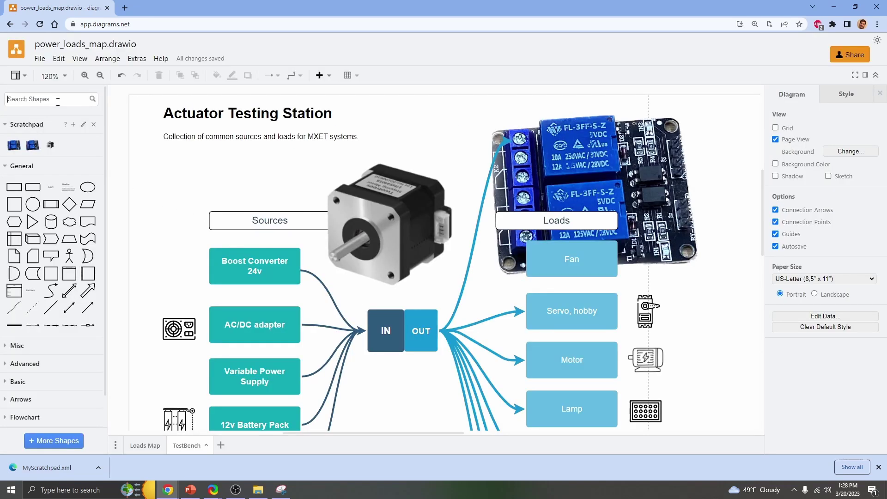
type("relay")
key("Return")
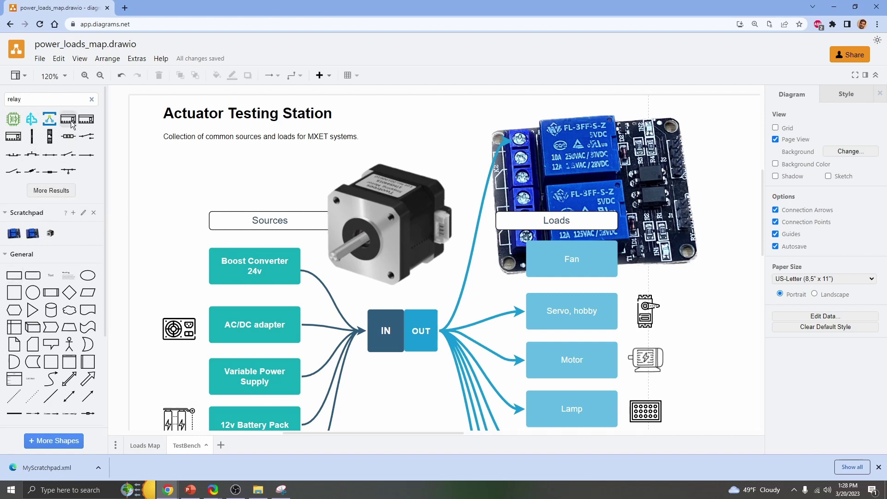
left_click_drag(68, 121, 197, 165)
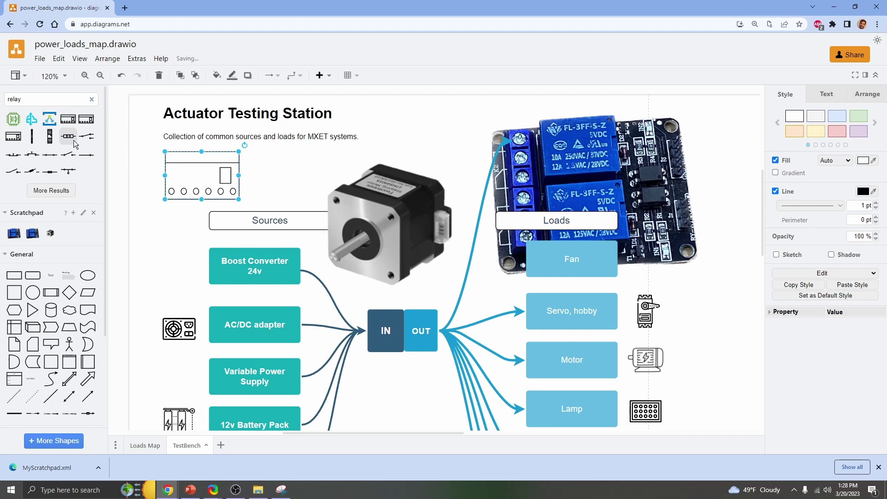
left_click_drag(73, 140, 180, 203)
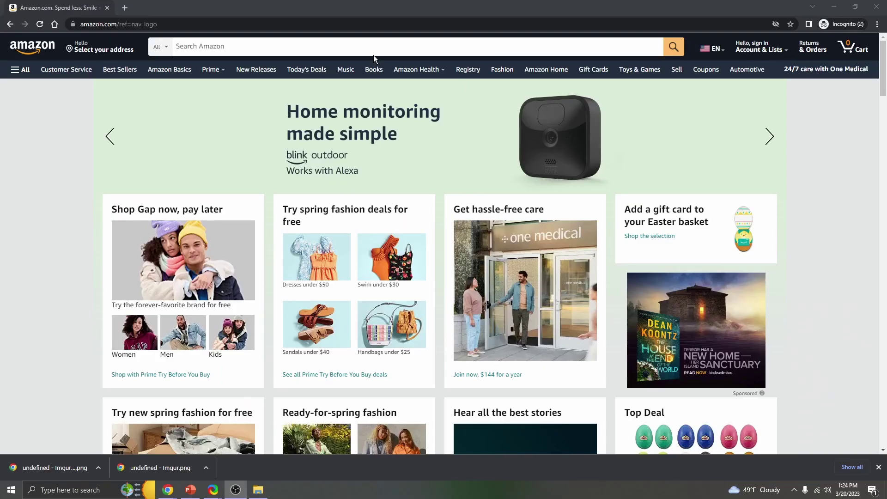
Search Amazon for 'stepper motor', open the Twotrees Nema17 listing, and enlarge its main photo.
left_click(301, 45)
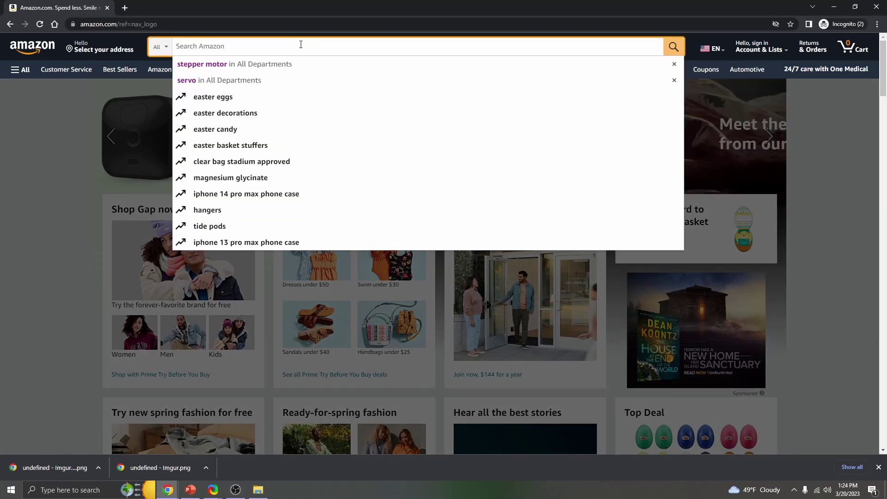
type("step")
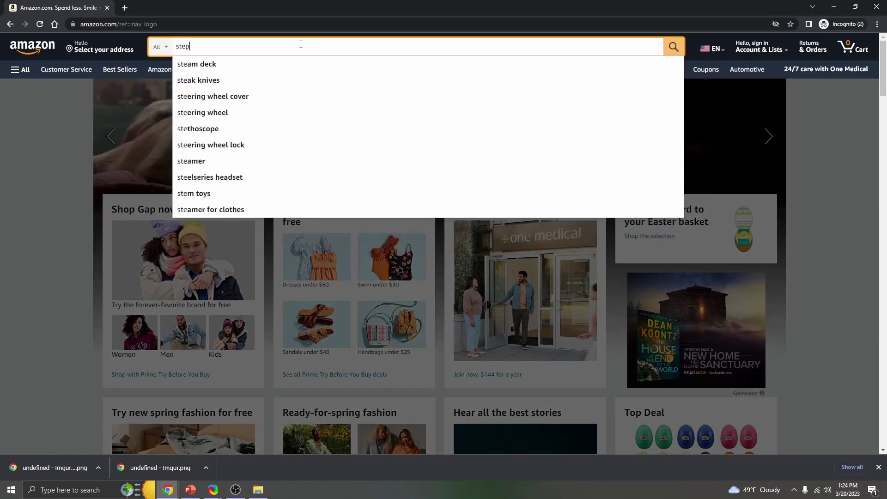
type("per motor")
key("Return")
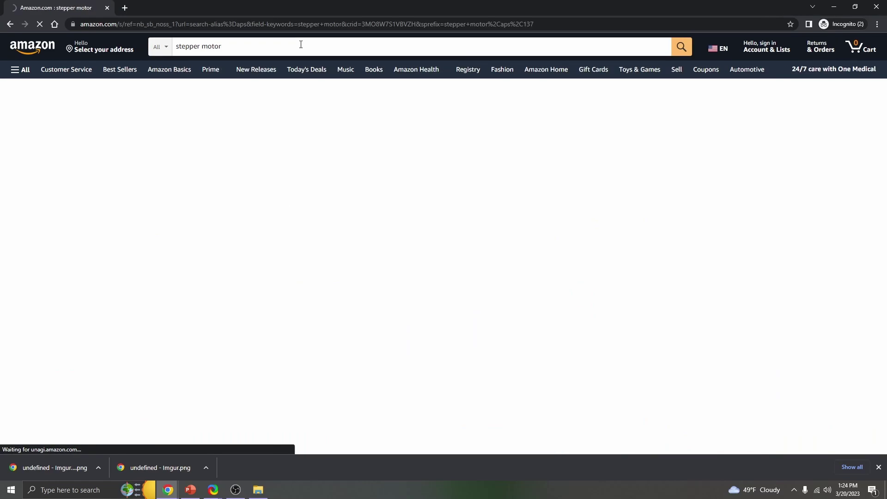
scroll(554, 242, "down", 2)
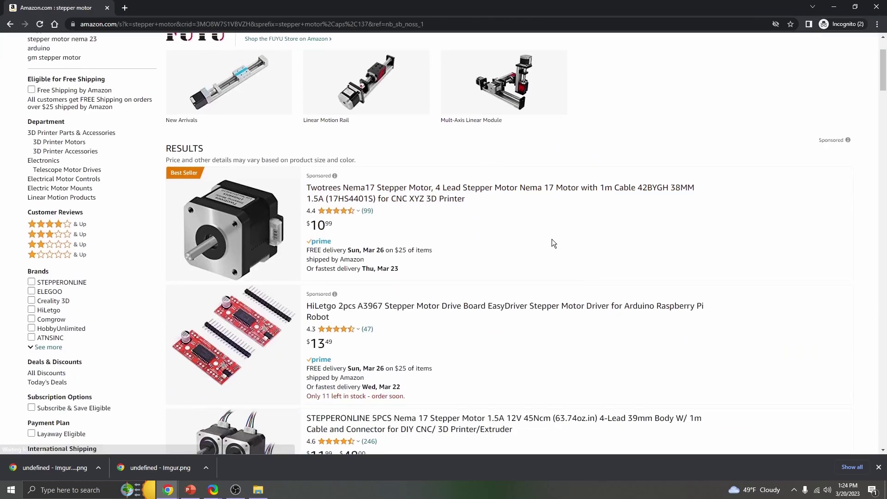
scroll(543, 178, "down", 2)
scroll(483, 192, "up", 2)
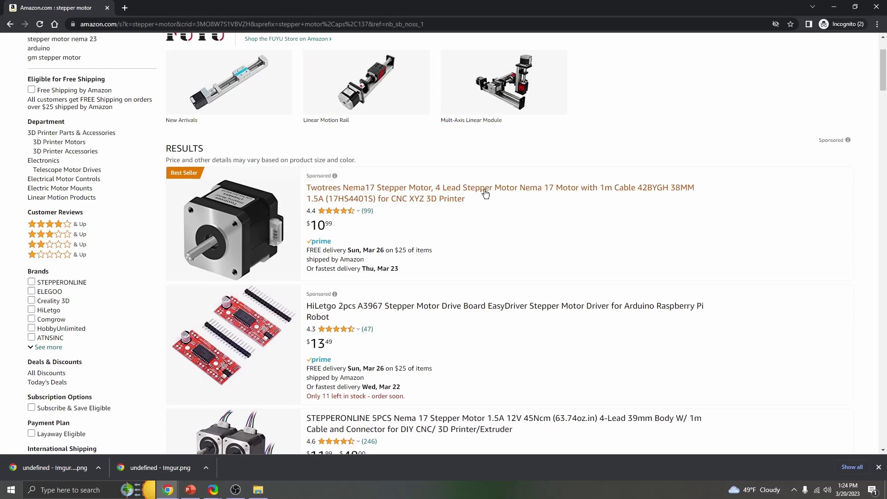
left_click(483, 191)
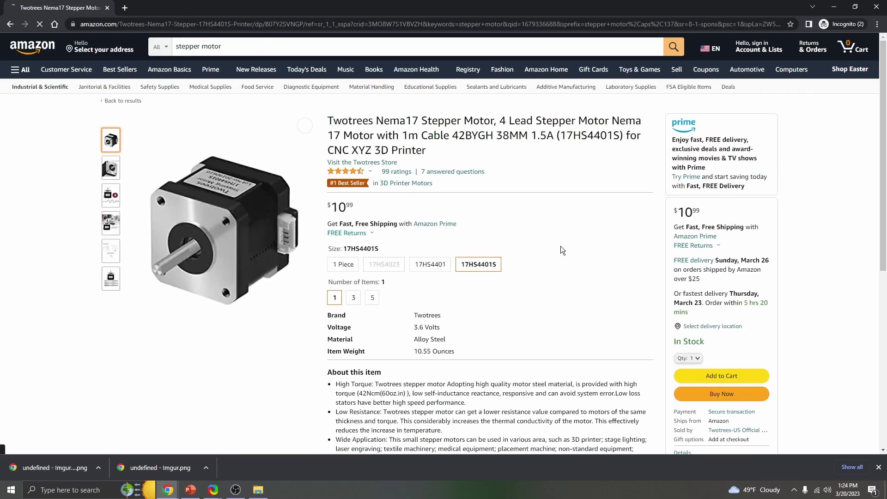
left_click(202, 196)
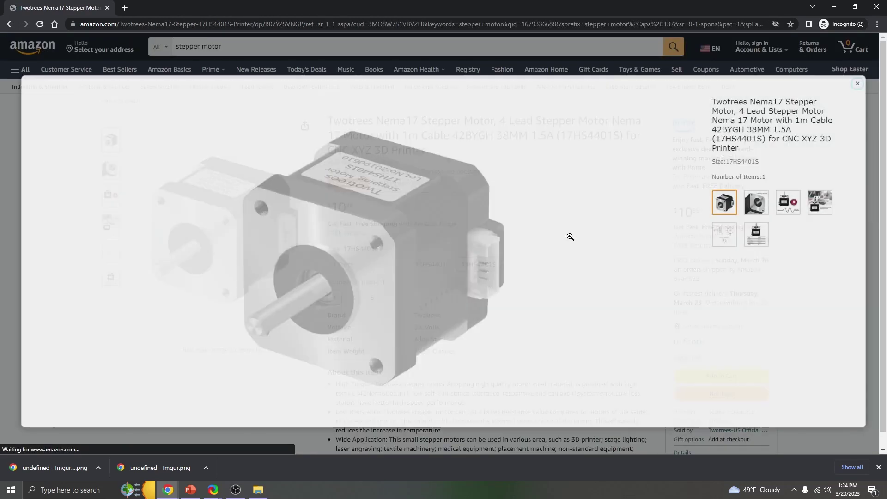
Launch Snipping Tool and snip the area around the enlarged stepper motor photo.
key("super")
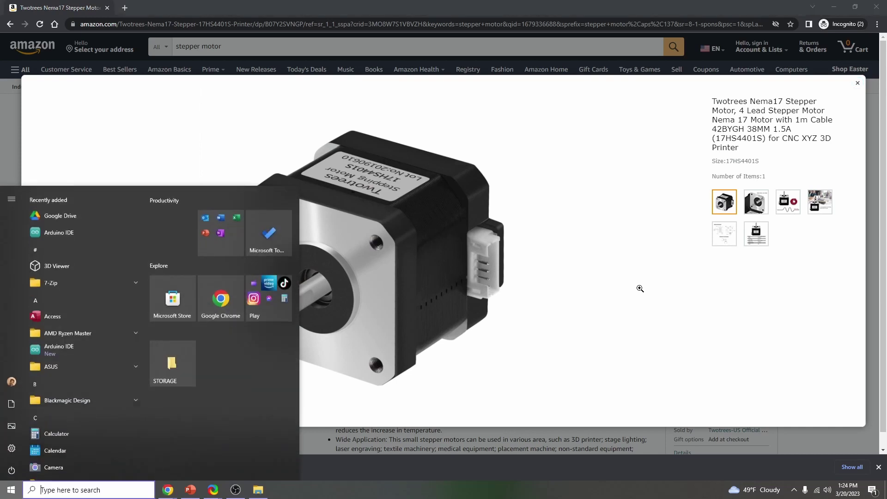
type("sni")
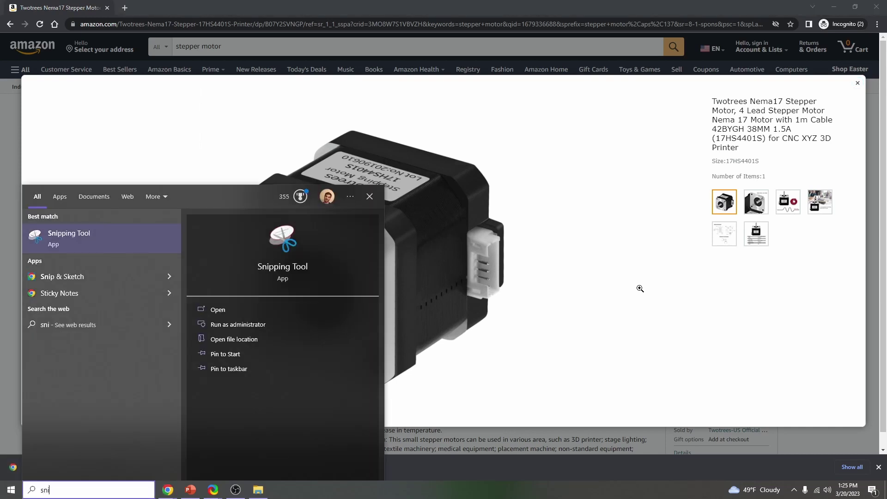
key("Return")
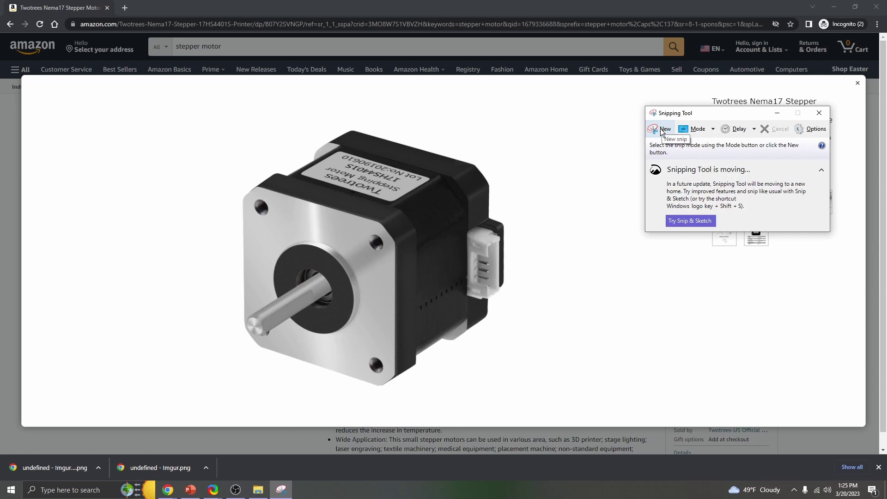
left_click(662, 130)
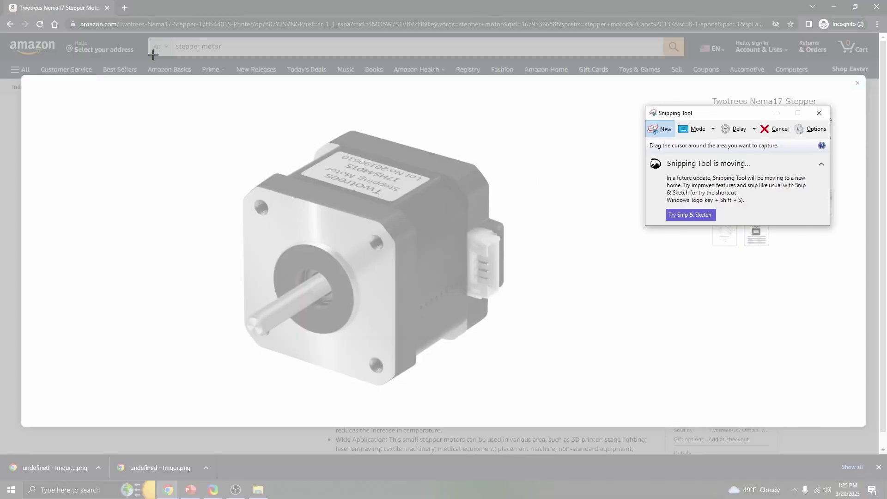
left_click_drag(129, 53, 651, 483)
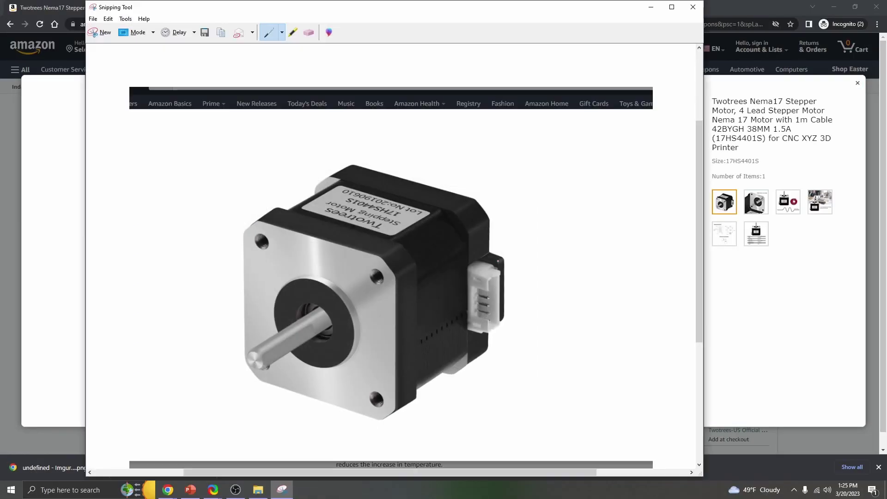
Switch to PowerPoint and select slide 4 as the paste target.
left_click(94, 19)
key("Escape")
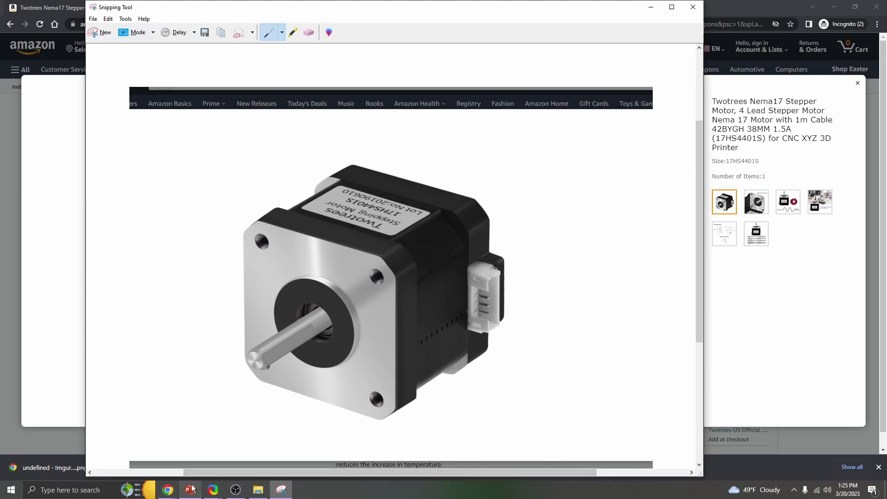
left_click(190, 489)
left_click(216, 341)
Paste the motor snip, remove its background, shrink it to about half width, and move it up-right.
key("ctrl+v")
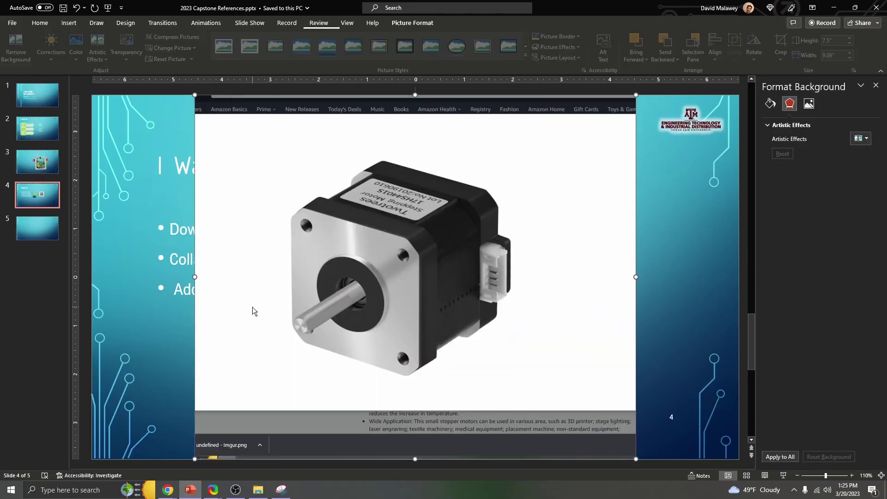
left_click(16, 49)
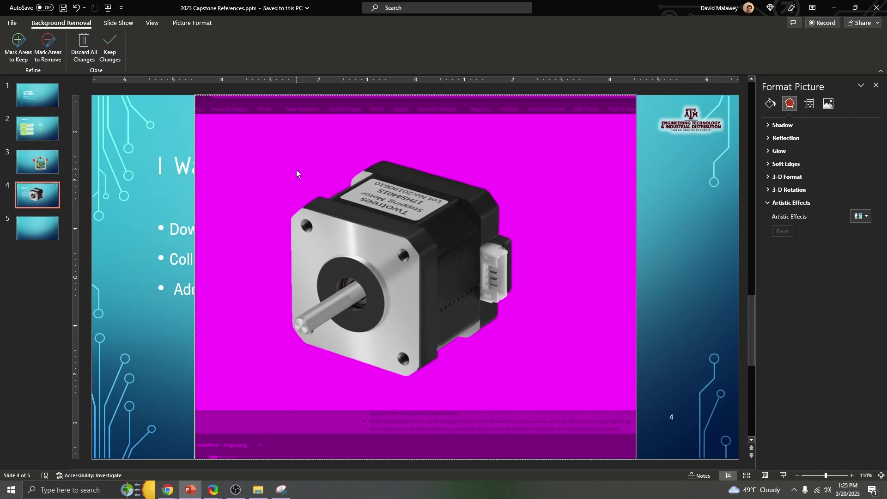
left_click(109, 49)
left_click_drag(635, 95, 400, 288)
left_click_drag(290, 365, 452, 216)
Save the motor picture as PNG 'img_stepperMotor' in the Downloads folder.
right_click(451, 215)
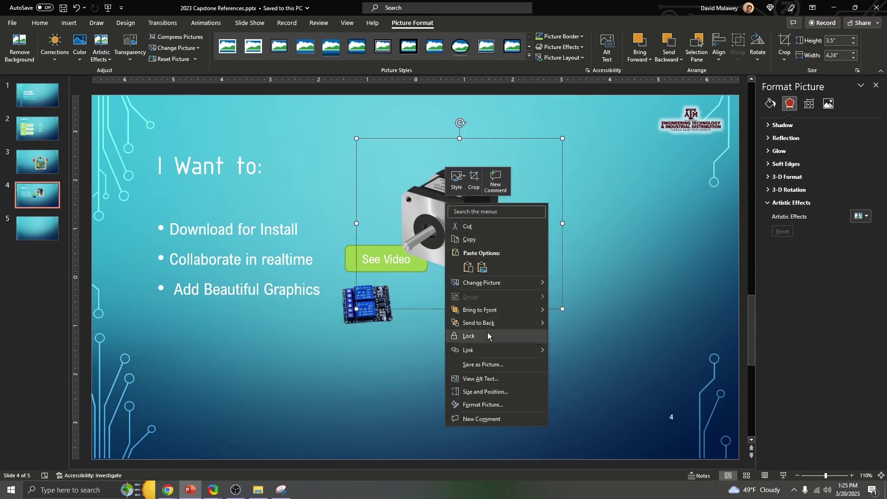
left_click(484, 366)
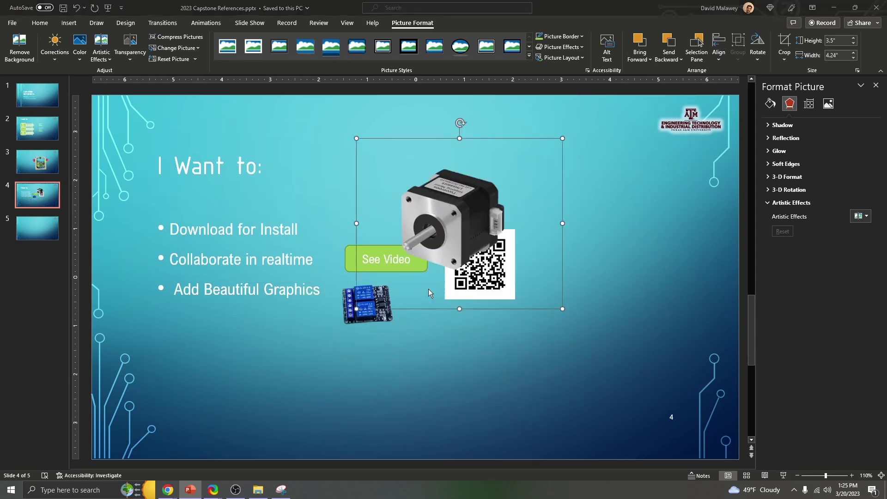
type("i")
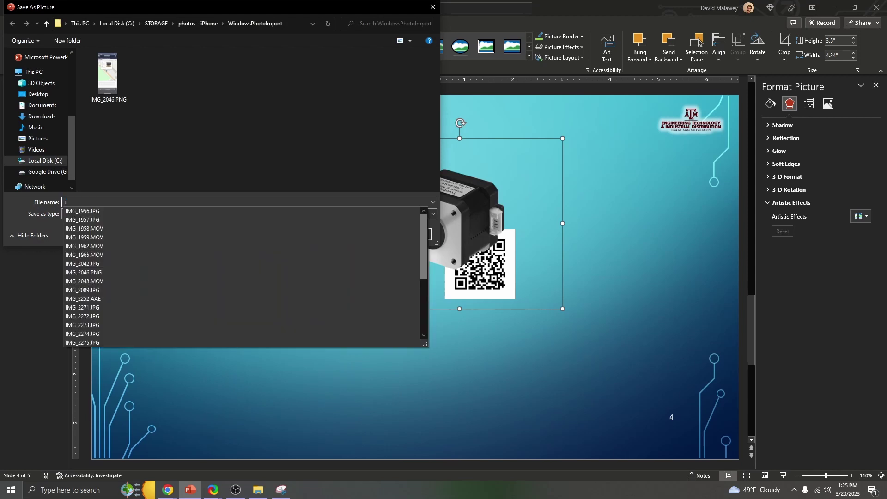
type("mg_stepperMotor")
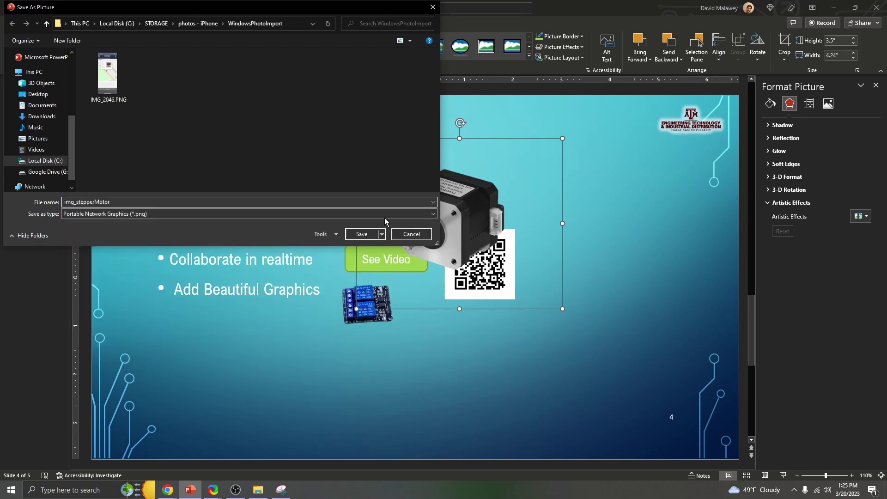
left_click(42, 116)
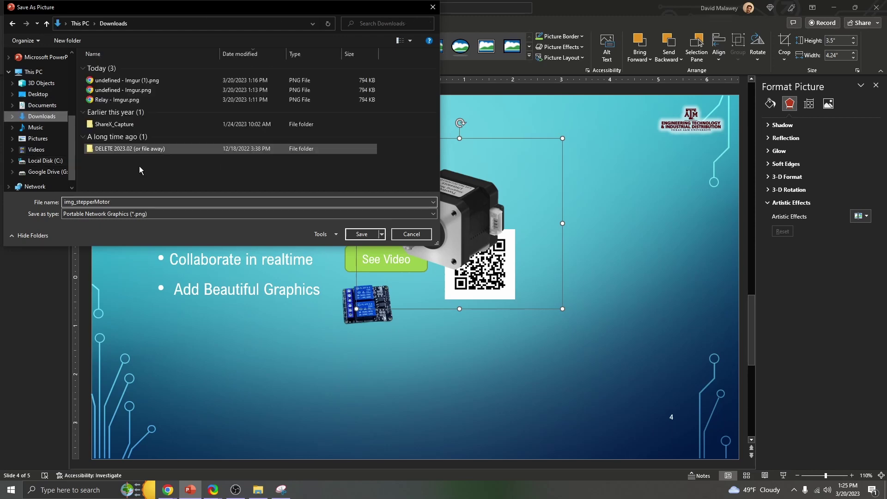
left_click(361, 234)
left_click(606, 205)
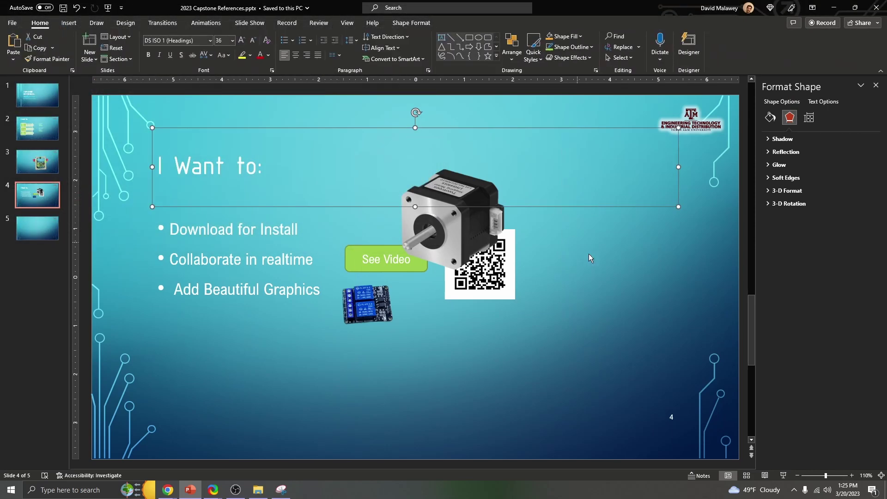
Switch to the draw.io diagram and open the Scratchpad editor's image-adding prompt.
left_click(611, 265)
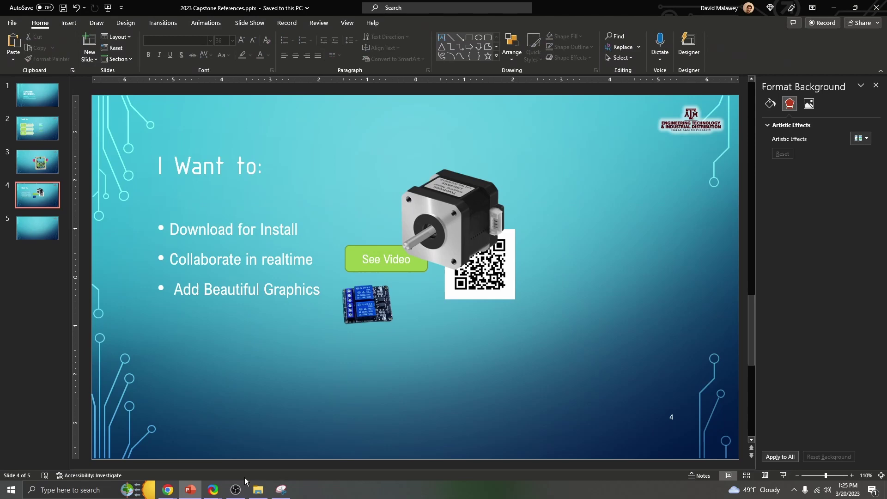
mouse_move(211, 490)
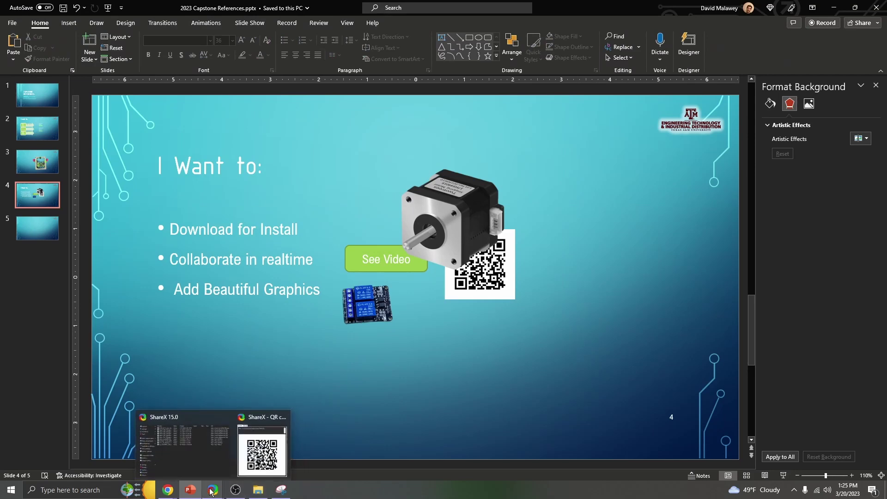
mouse_move(167, 490)
left_click(101, 445)
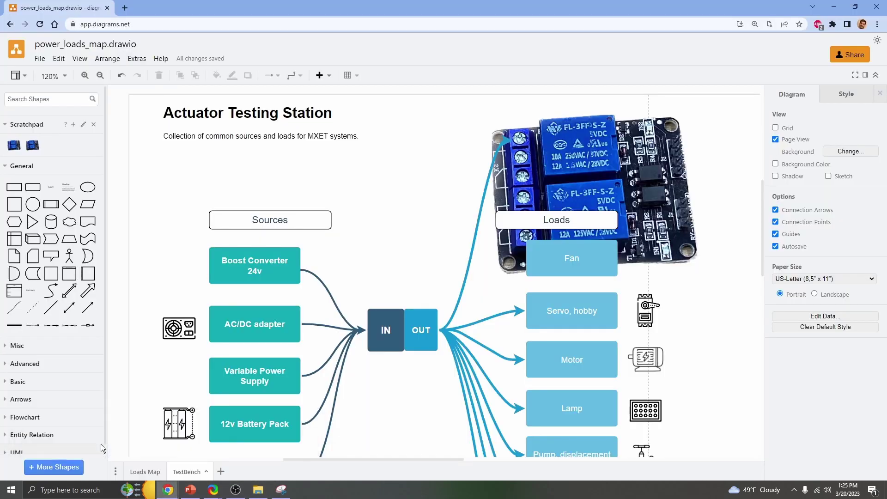
left_click(73, 124)
left_click(444, 227)
left_click(83, 124)
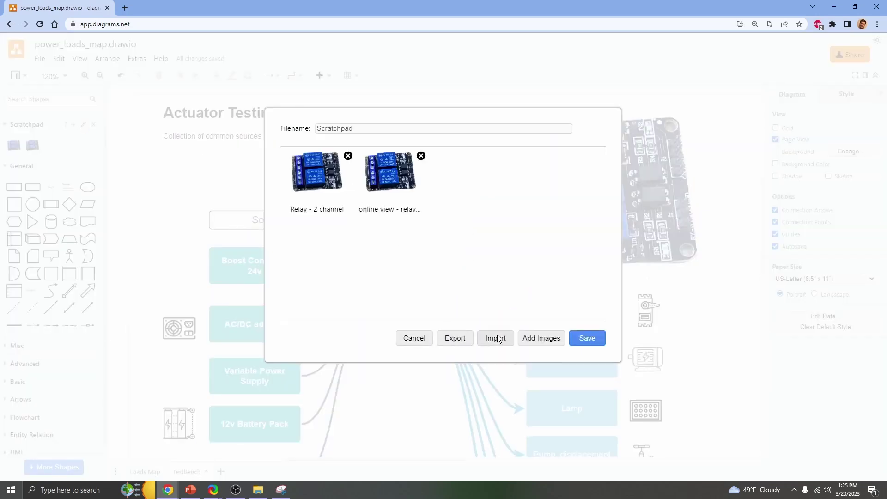
left_click(543, 338)
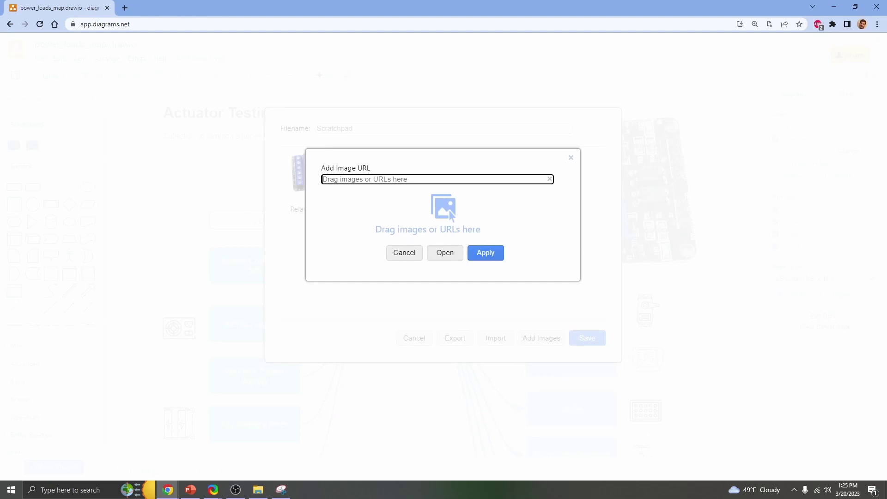
Add the saved motor PNG to the Scratchpad as 'stepper motor', save, and place it above IN/OUT.
key("super+e")
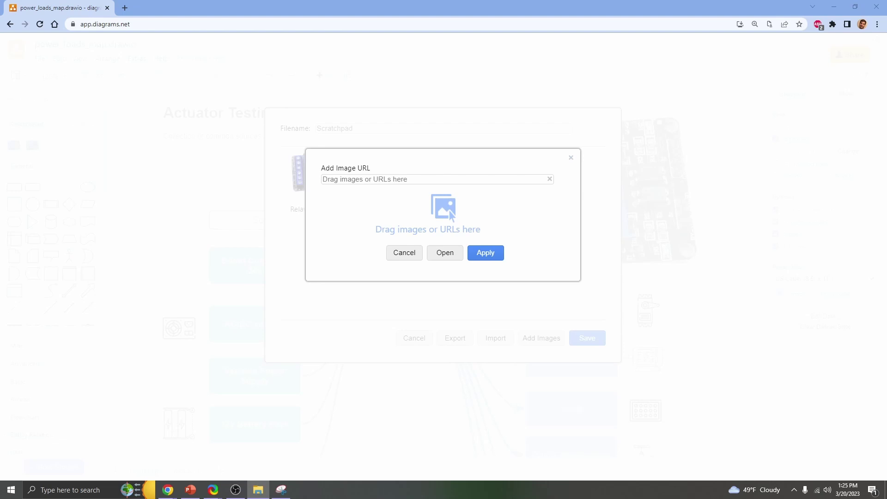
left_click_drag(842, 242, 448, 206)
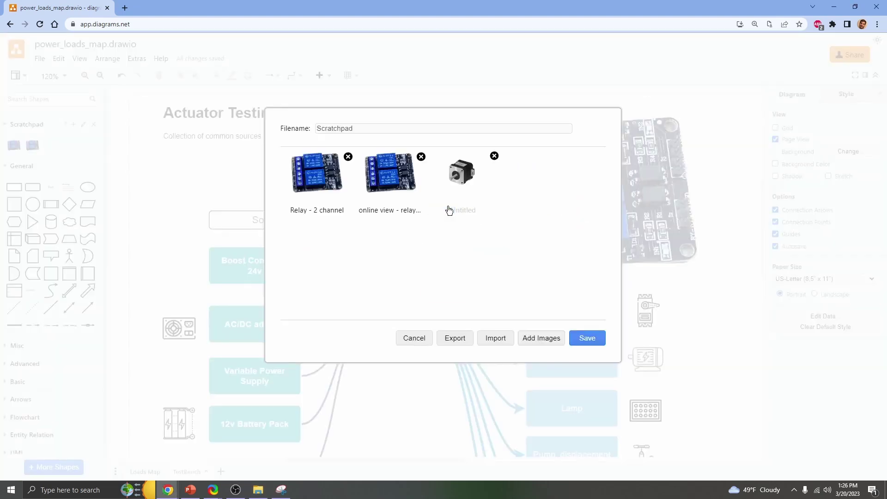
left_click(457, 210)
type("stepper motor")
left_click(586, 338)
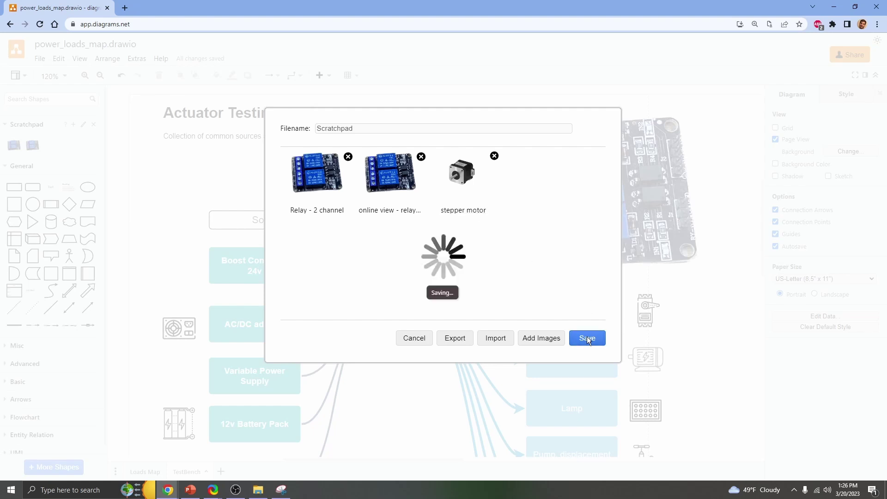
left_click_drag(53, 148, 440, 230)
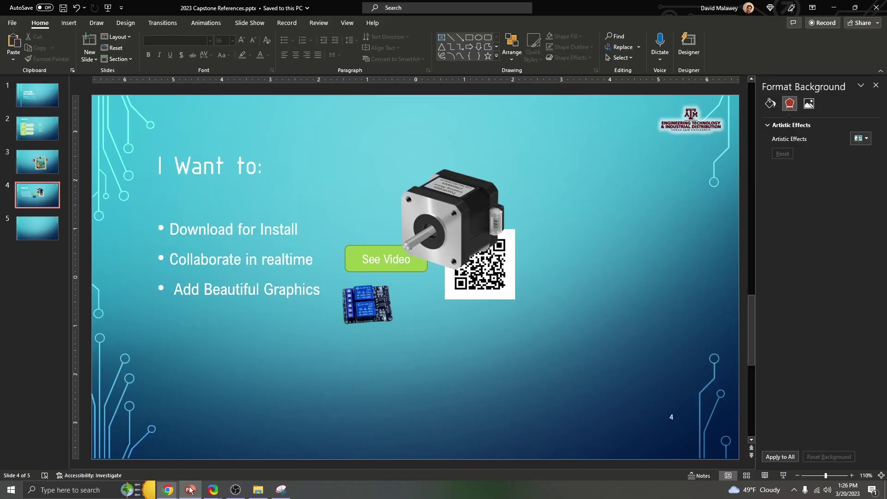
Crop the motor picture to 2.15" × 2.38", cutting out the QR code, and drag it over the bullets.
left_click(190, 490)
left_click(459, 203)
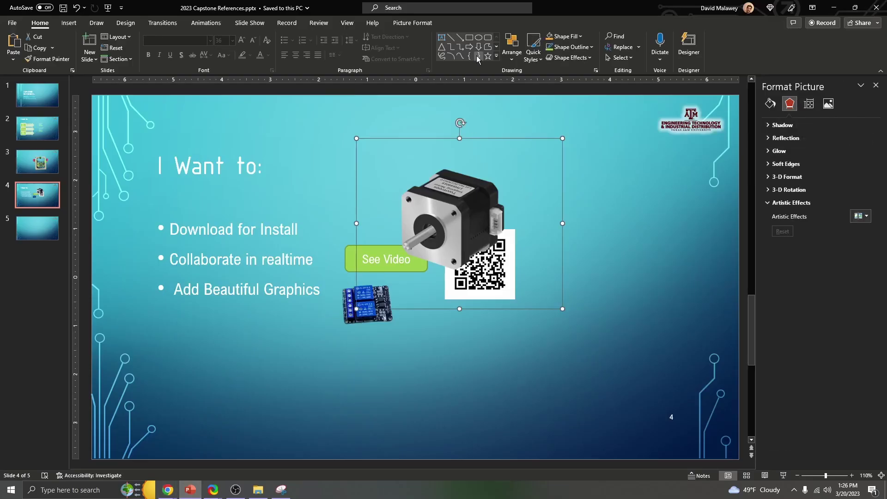
left_click(413, 23)
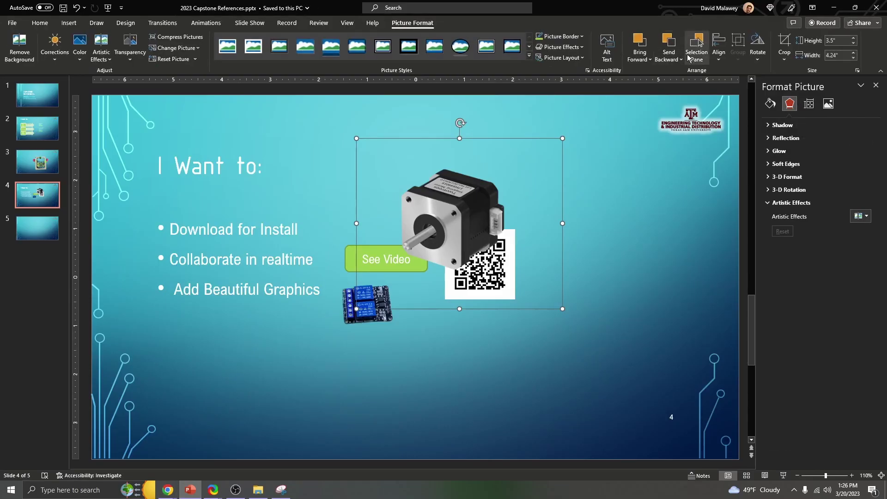
left_click(785, 53)
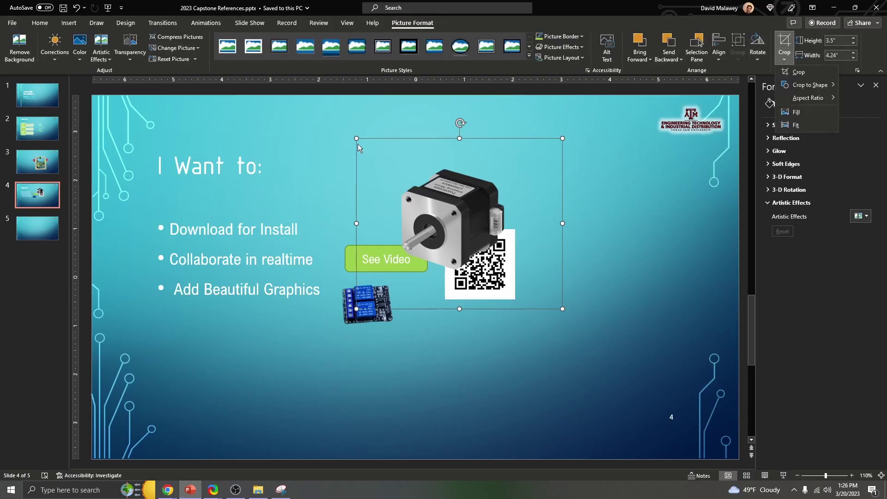
left_click(788, 73)
left_click_drag(359, 141, 393, 170)
left_click_drag(557, 303, 508, 272)
left_click(575, 271)
left_click_drag(437, 199, 288, 240)
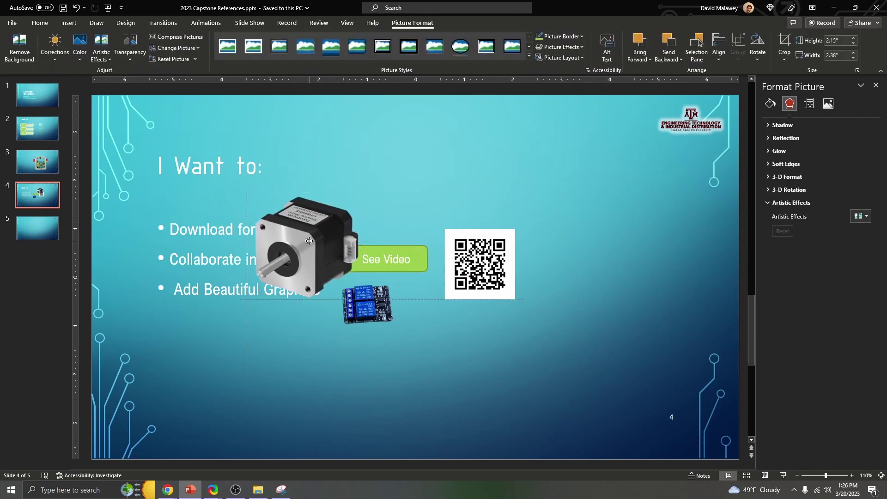
left_click(408, 174)
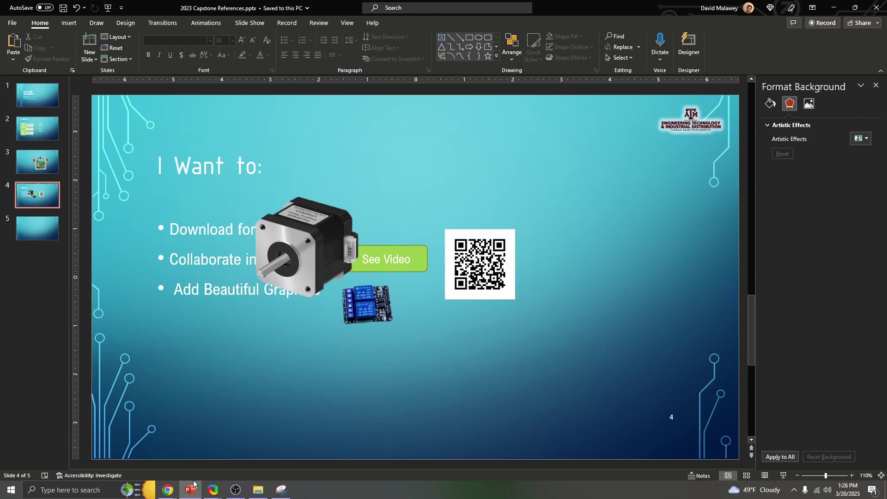
Snip Amazon's enlarged motor photo with Snipping Tool, then minimize the editor and Chrome to show PowerPoint.
mouse_move(169, 492)
left_click(242, 440)
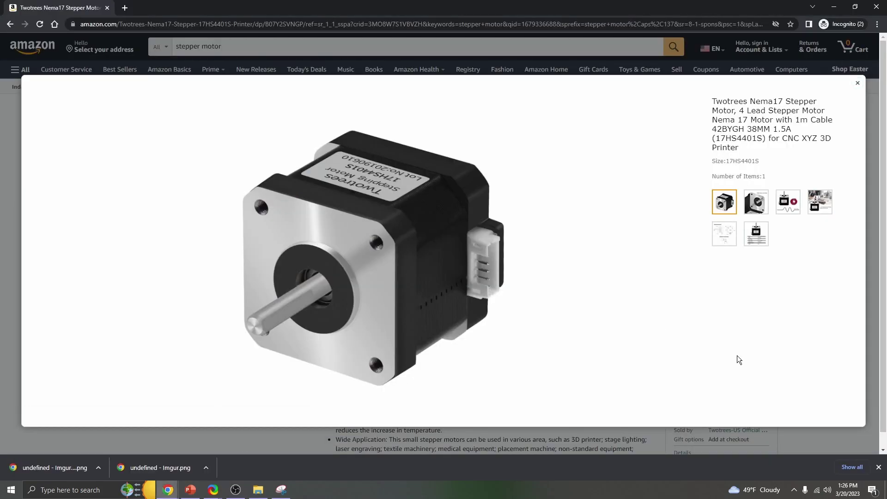
key("super")
type("snip")
key("Return")
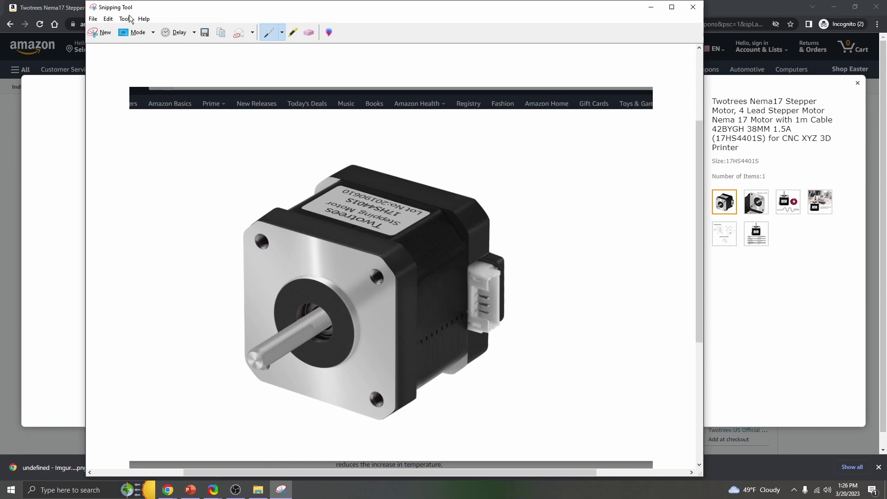
left_click(101, 32)
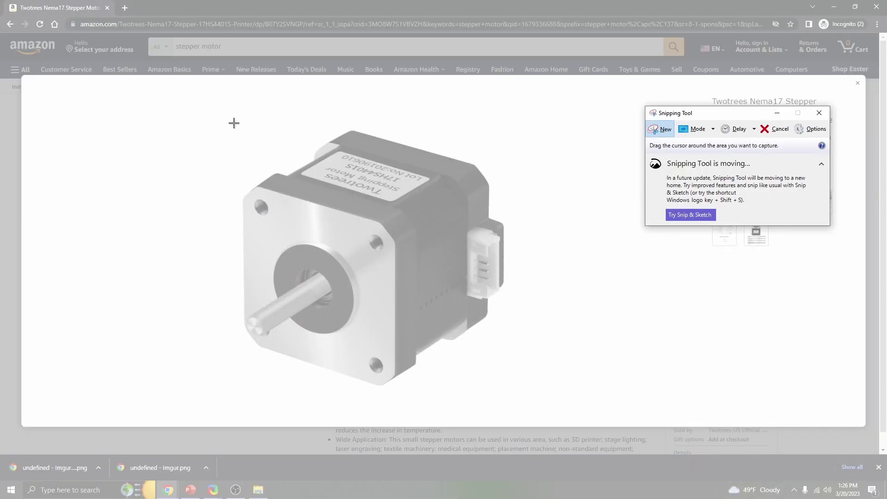
left_click_drag(234, 123, 519, 390)
left_click(518, 42)
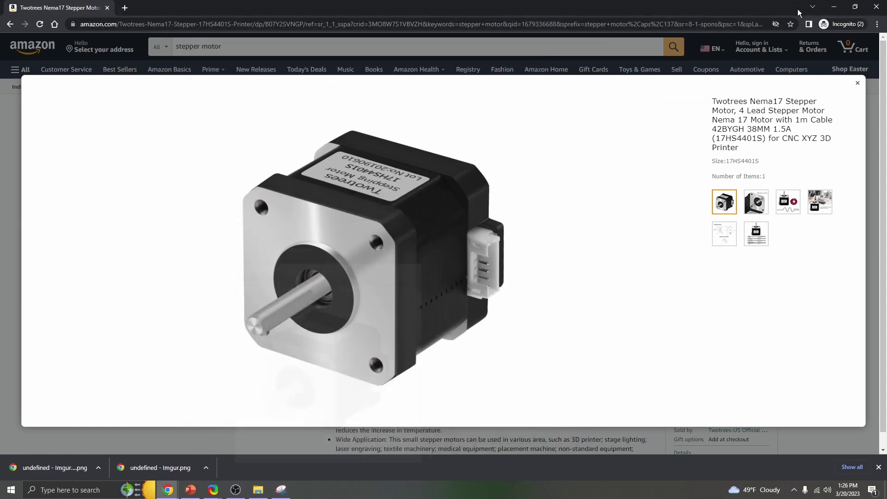
left_click(834, 7)
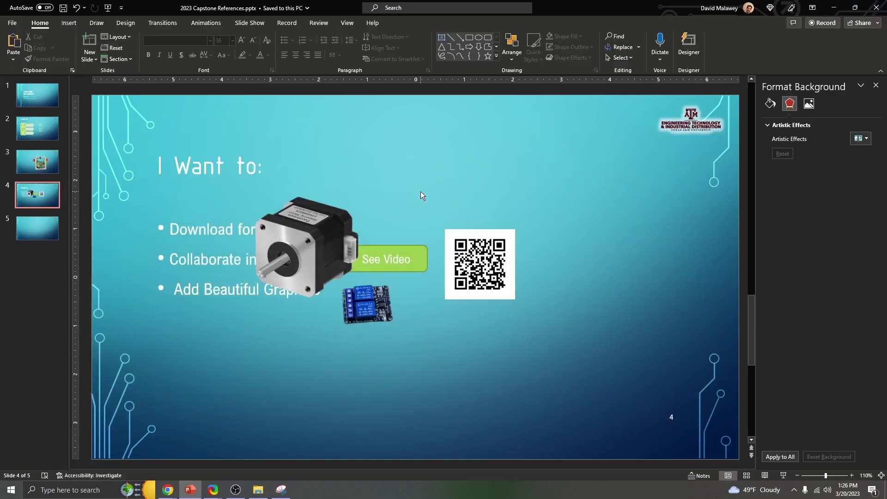
Paste the stepper motor onto slide 4 and remove its white background, keeping the whole motor.
key("ctrl+v")
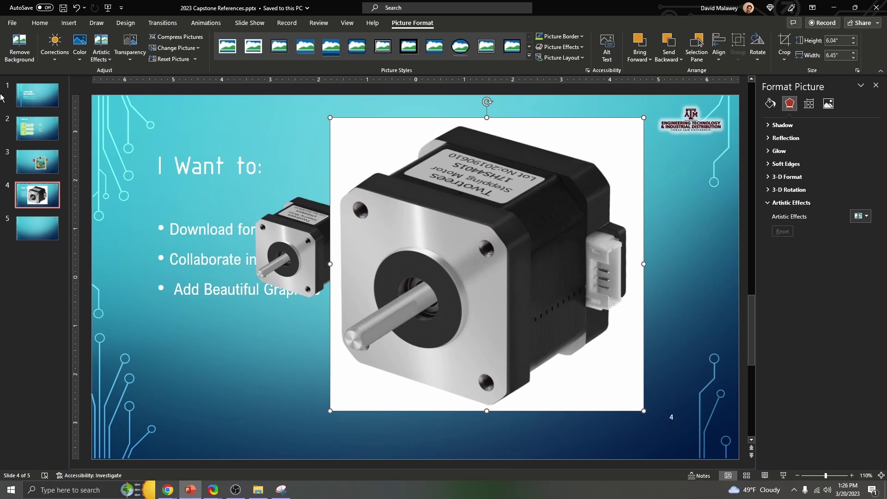
left_click(18, 55)
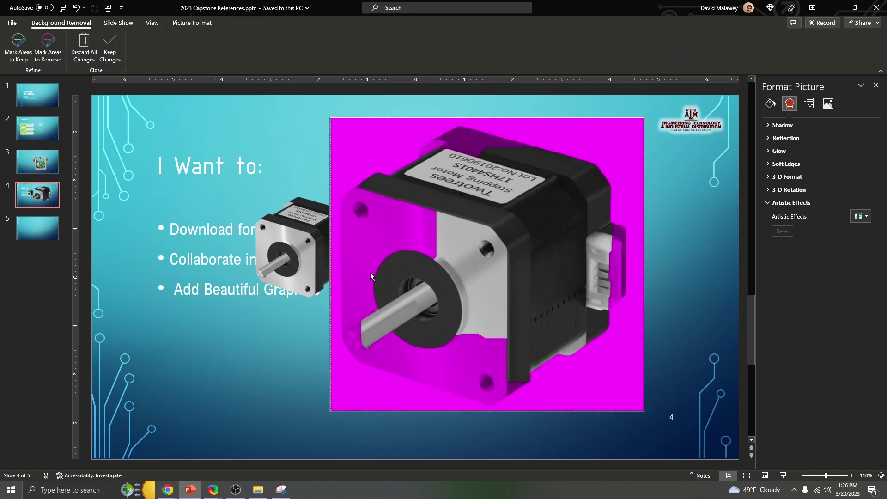
left_click(23, 54)
mouse_move(411, 208)
left_mouse_down()
mouse_move(353, 291)
mouse_move(395, 346)
mouse_move(489, 365)
mouse_move(488, 339)
left_mouse_up()
mouse_move(432, 238)
left_mouse_down()
mouse_move(423, 379)
mouse_move(464, 391)
mouse_move(472, 367)
left_mouse_up()
mouse_move(349, 329)
left_mouse_down()
mouse_move(352, 233)
mouse_move(390, 187)
left_mouse_up()
left_click_drag(443, 142, 472, 127)
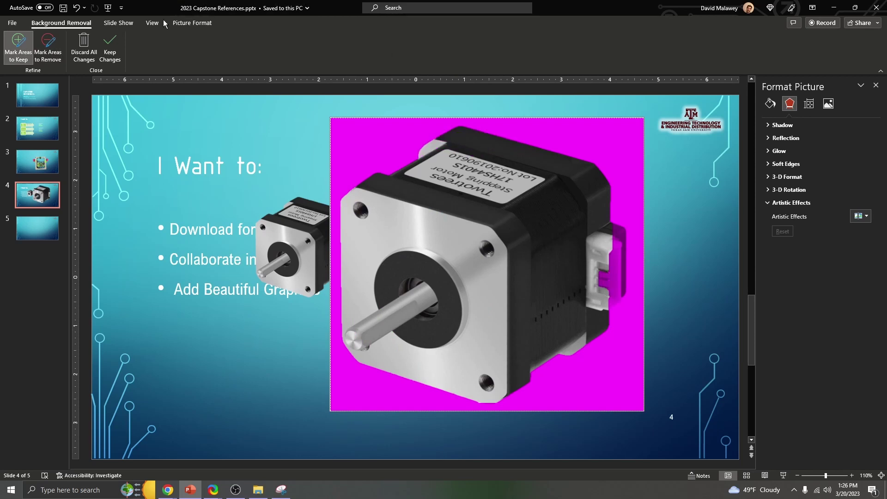
left_click(107, 51)
Shrink the motor picture to 2.86 by 3.05 inches and place it near the slide centre.
left_click_drag(506, 257, 256, 197)
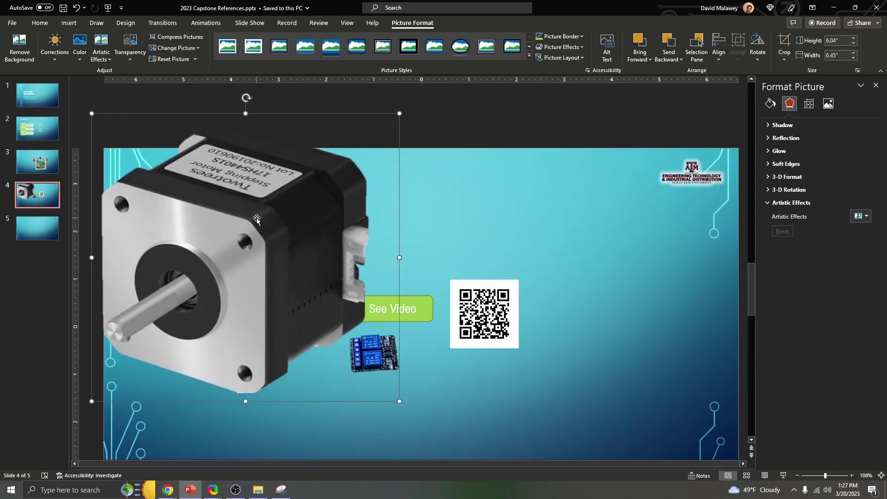
key("ctrl+z")
left_click_drag(381, 121, 529, 261)
left_click_drag(606, 295, 474, 183)
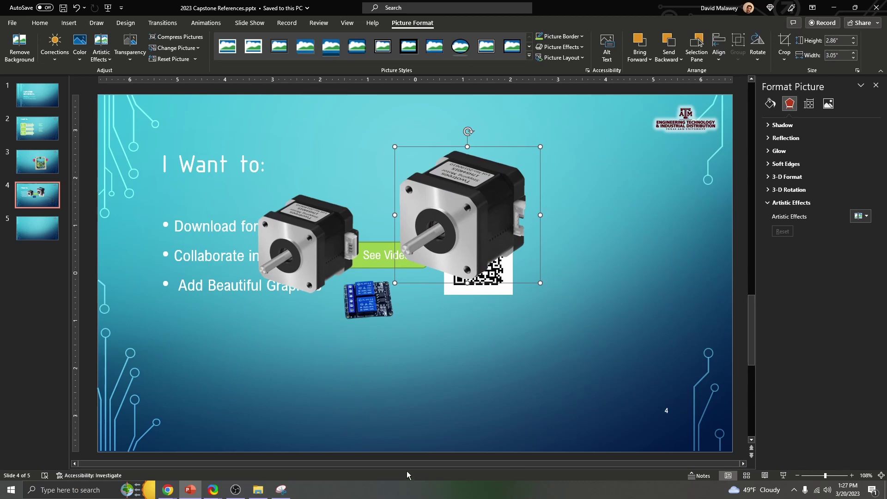
left_click(236, 489)
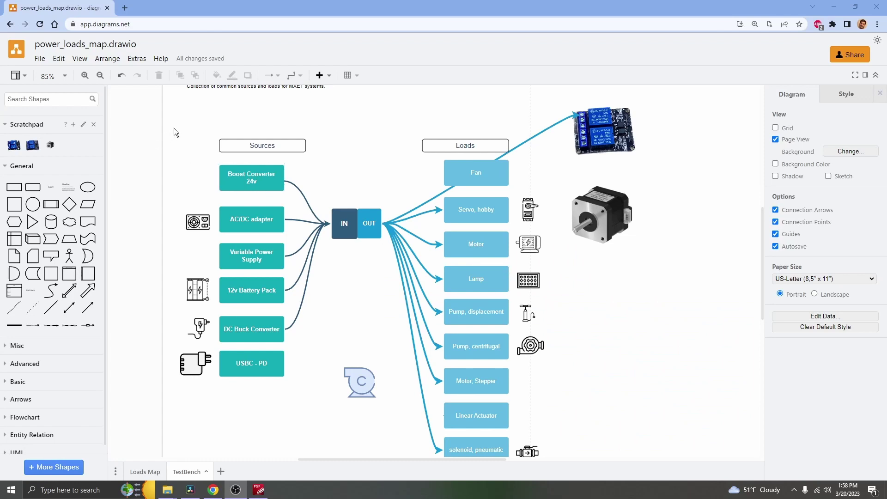
Nudge the relay image slightly right and down, with the Fan connector still attached.
left_click_drag(590, 134, 605, 144)
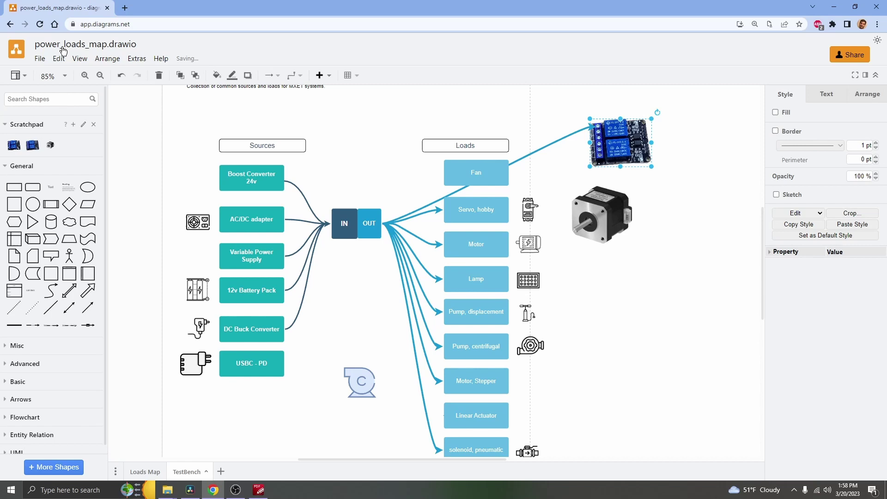